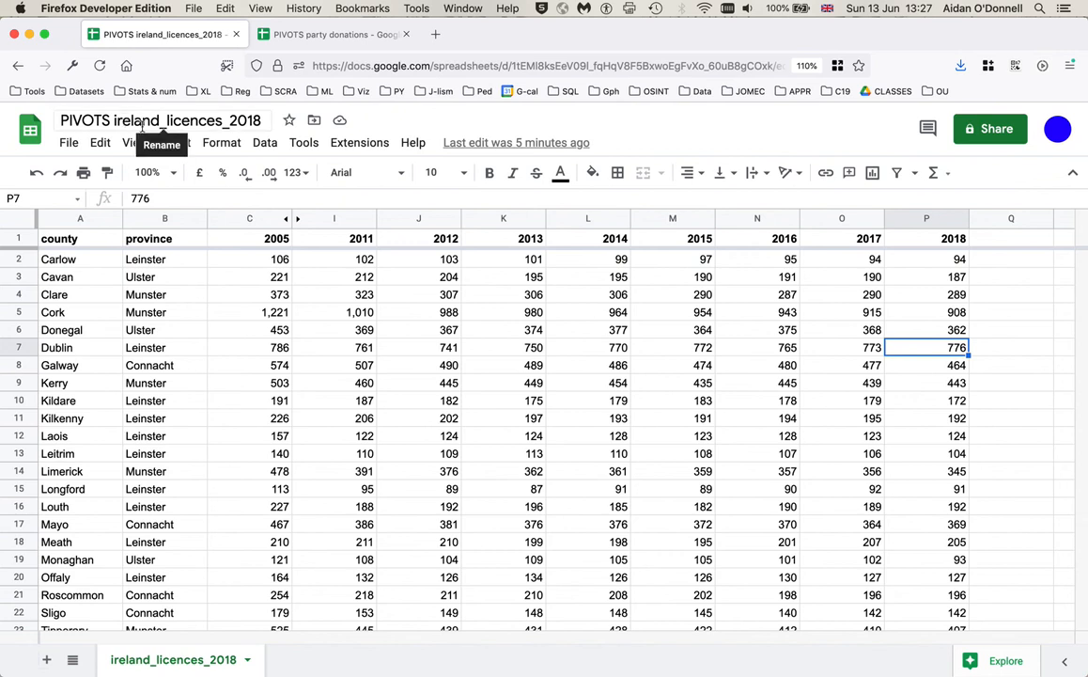
Step: Examine the province entries for several counties in the licences data
click(151, 262)
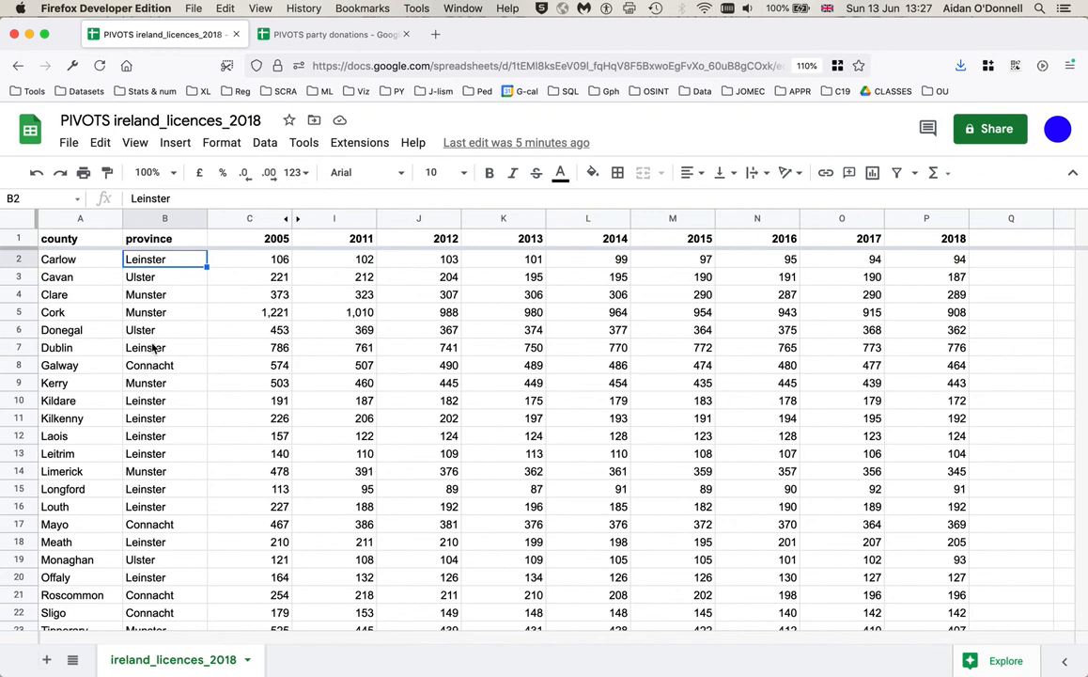
click(158, 295)
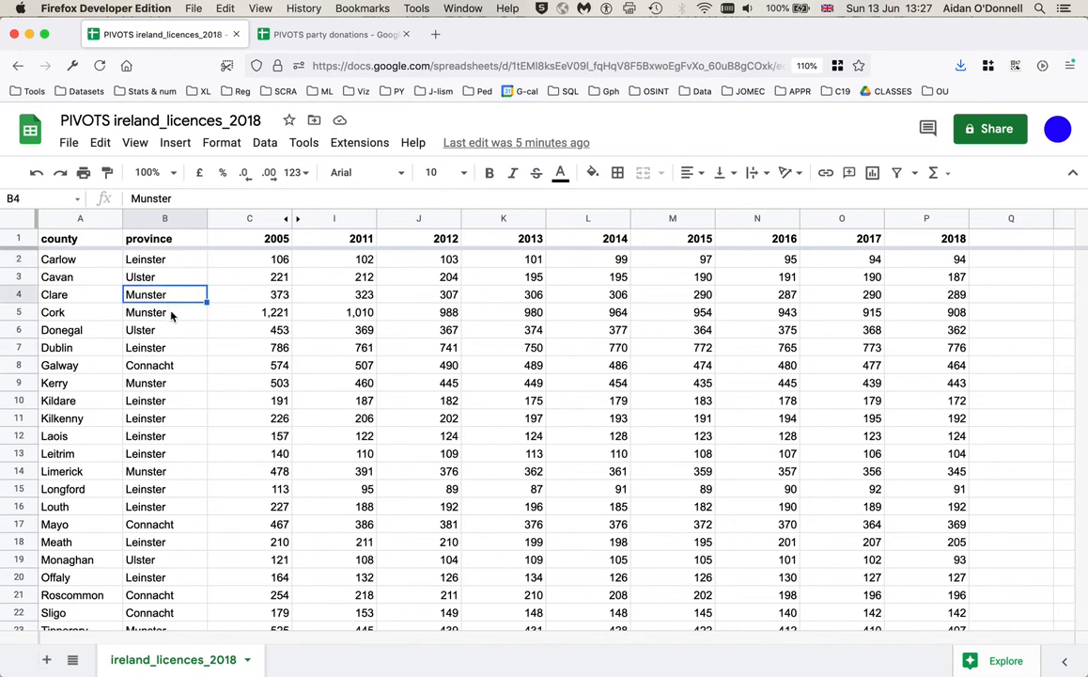
click(171, 314)
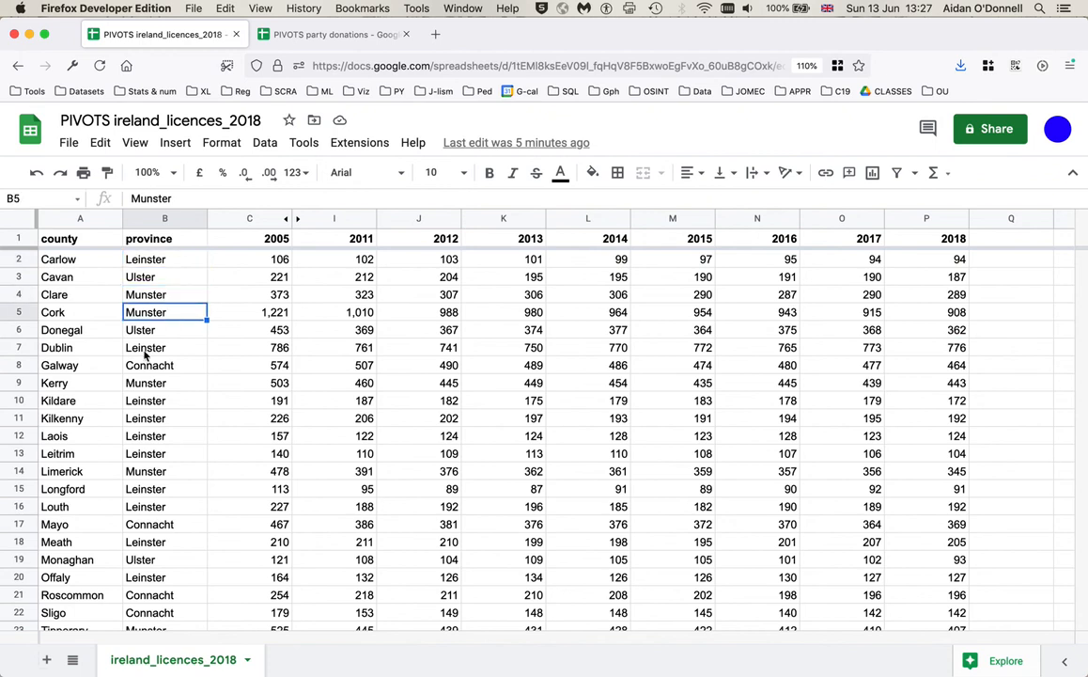
click(166, 348)
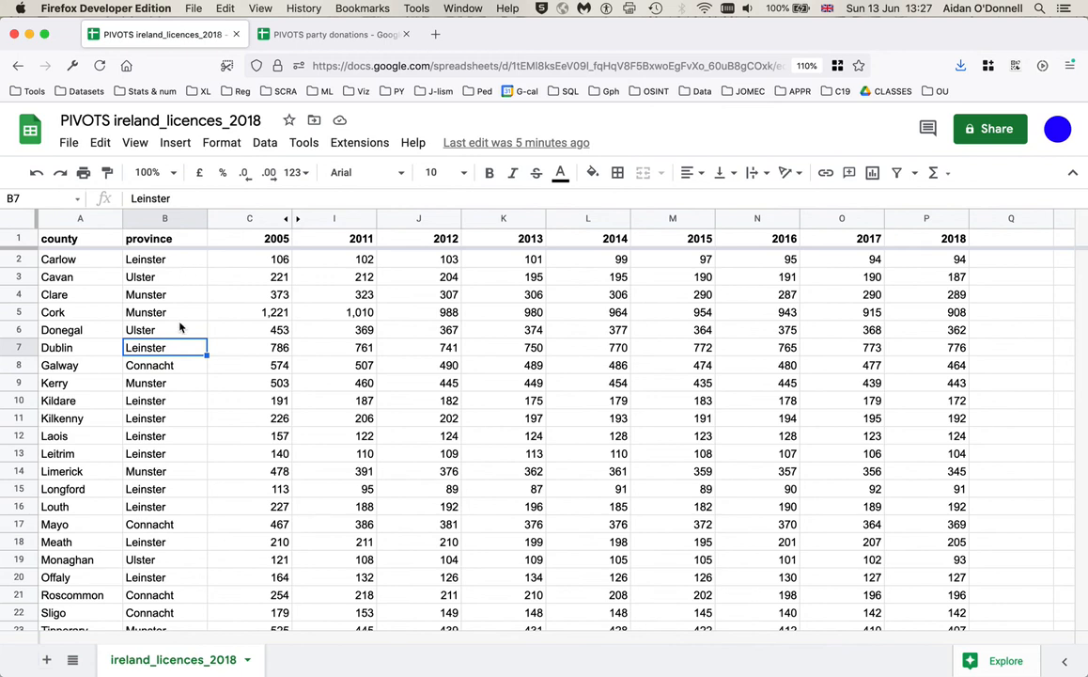
Step: Insert a pivot table on a new sheet from the data range ireland_licences_2018!A1:P27
click(170, 425)
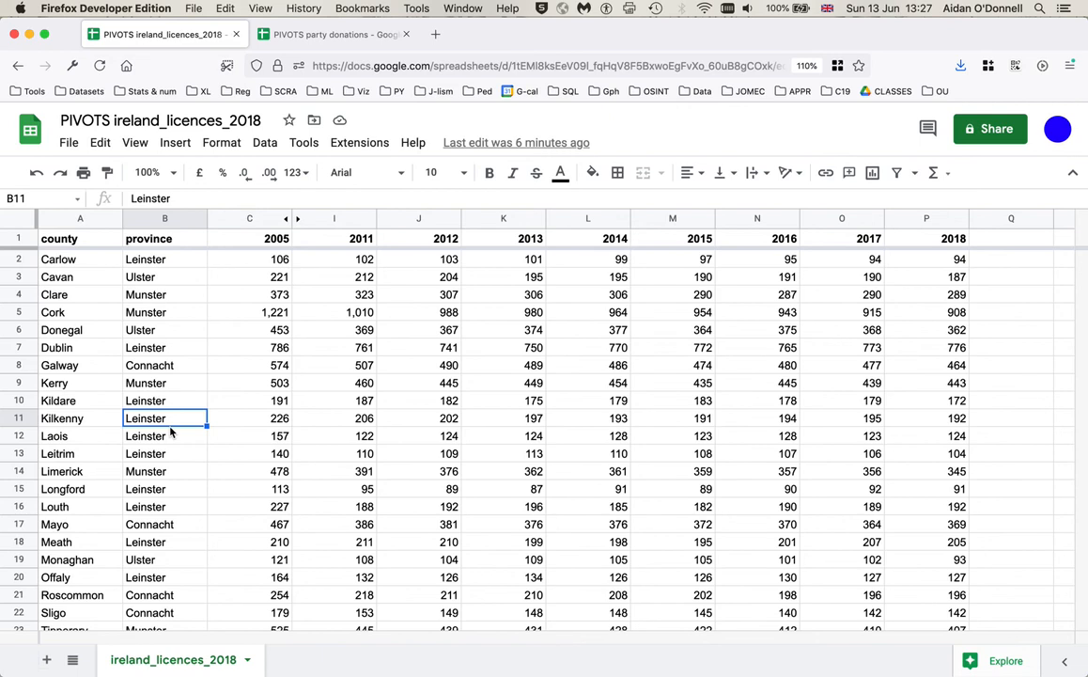
click(265, 146)
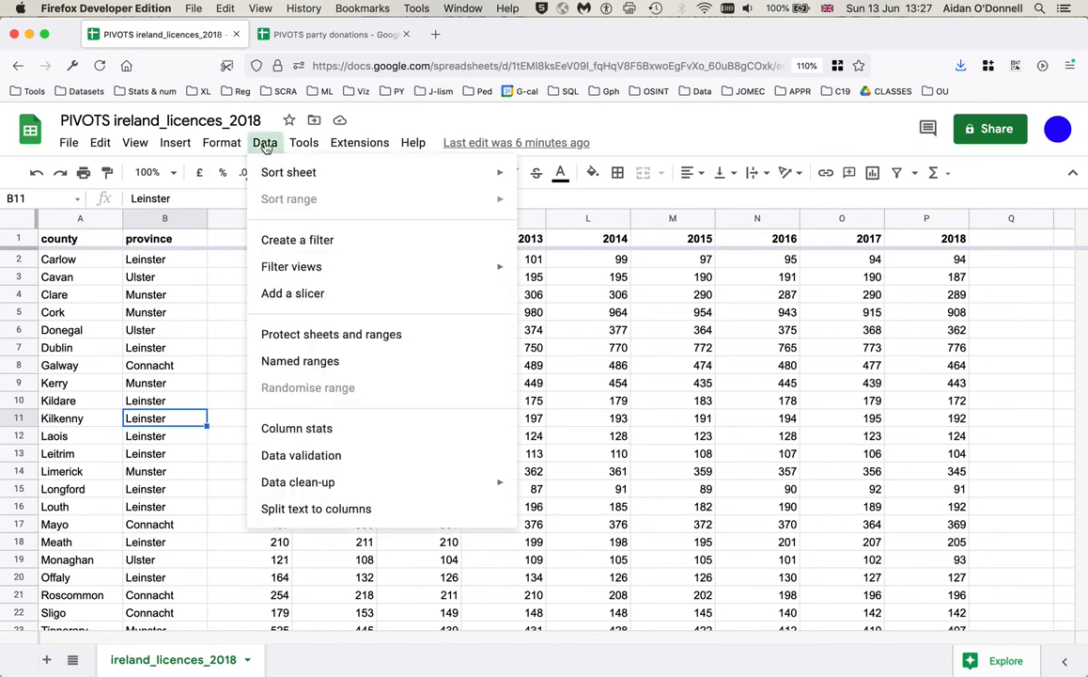
mouse_move(175, 144)
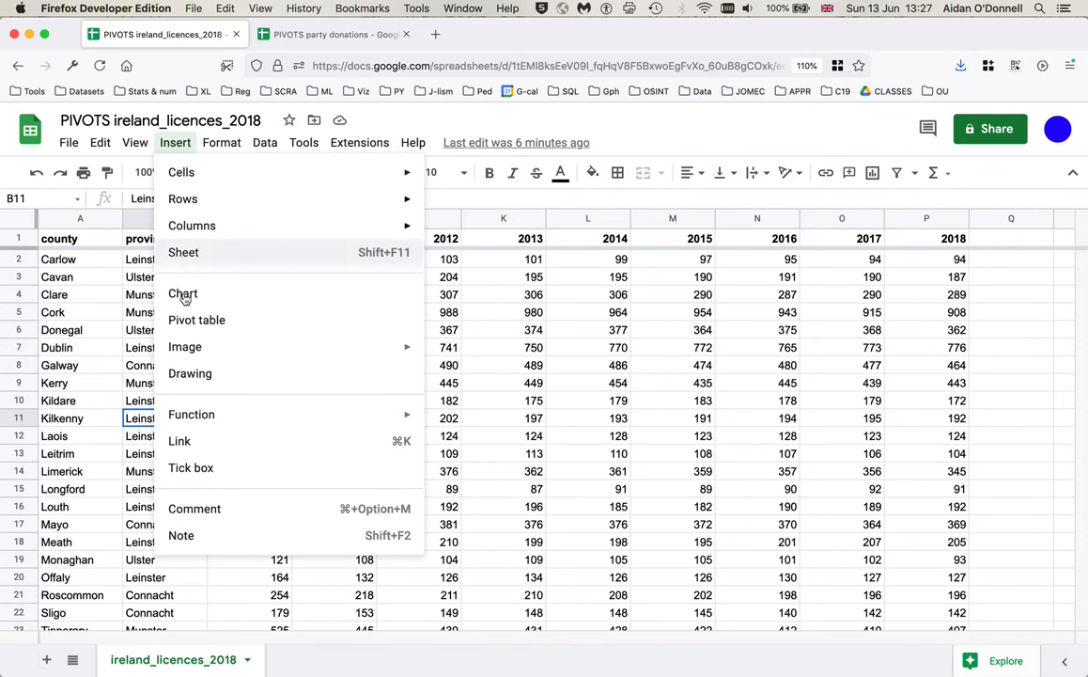
click(197, 320)
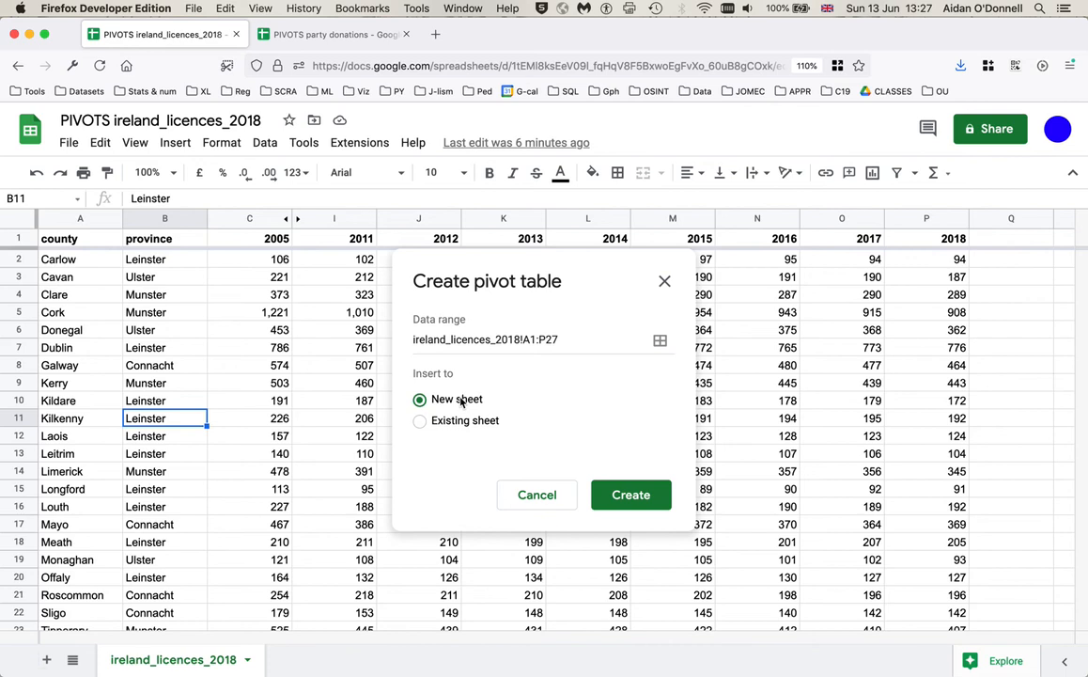
click(629, 495)
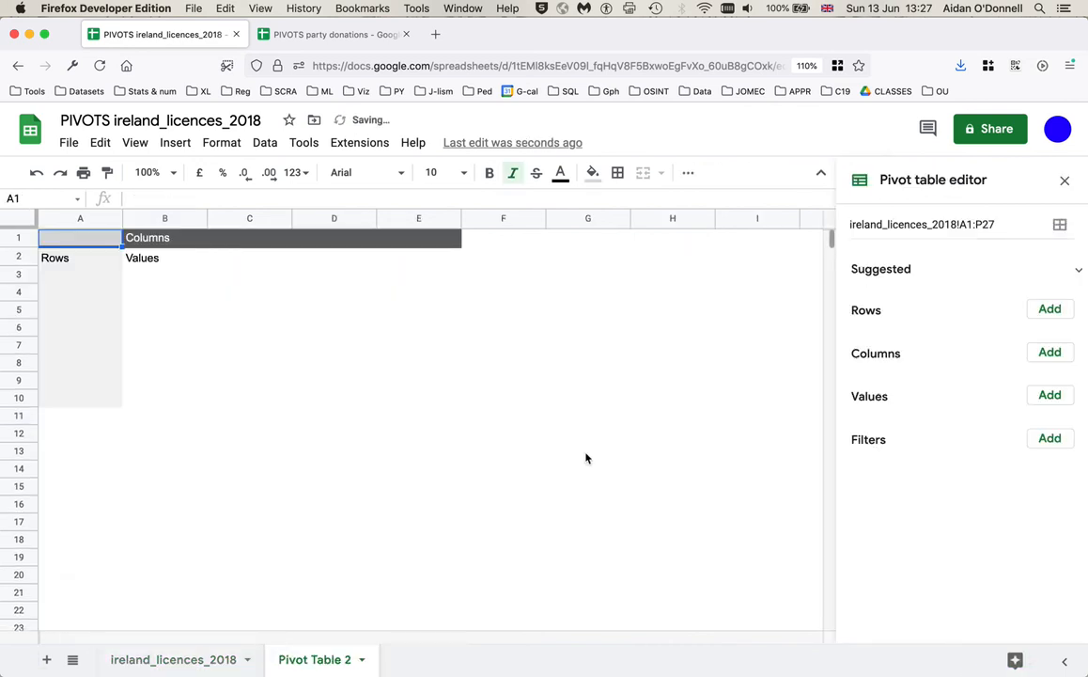
Step: Rename the new pivot table sheet as pvt1
double_click(321, 662)
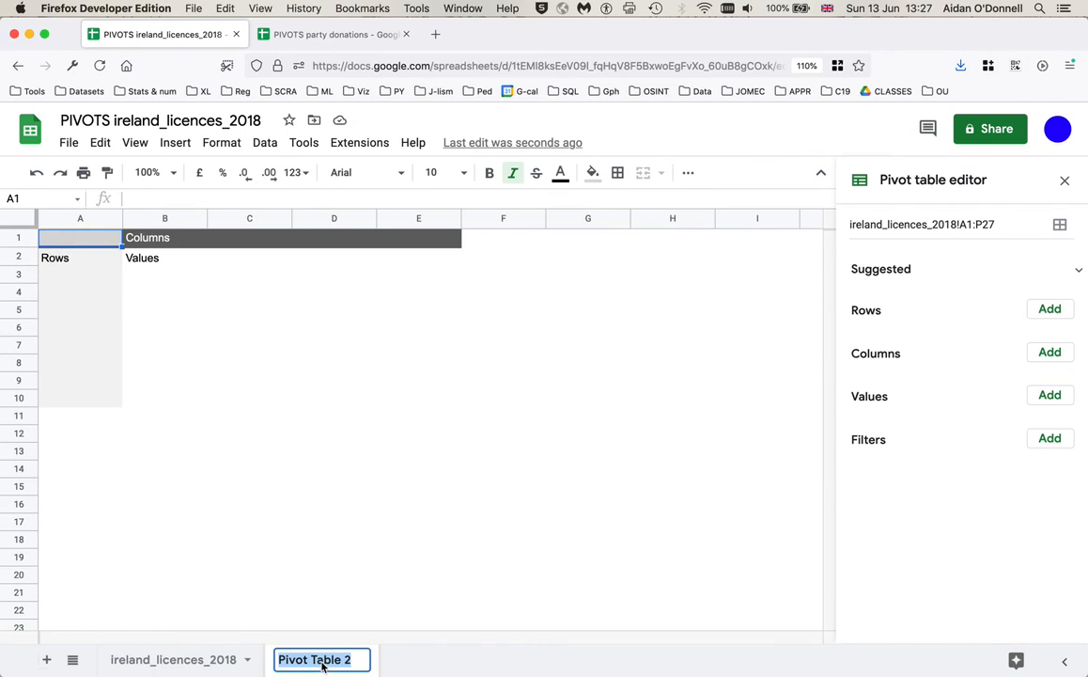
text(pvt1)
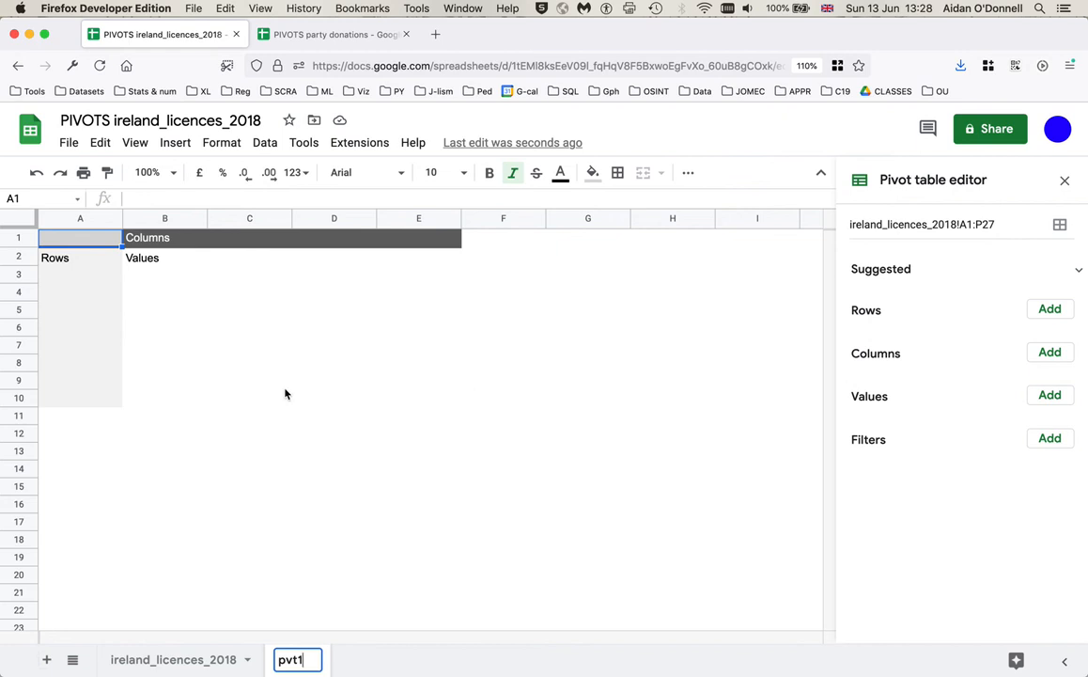
click(280, 506)
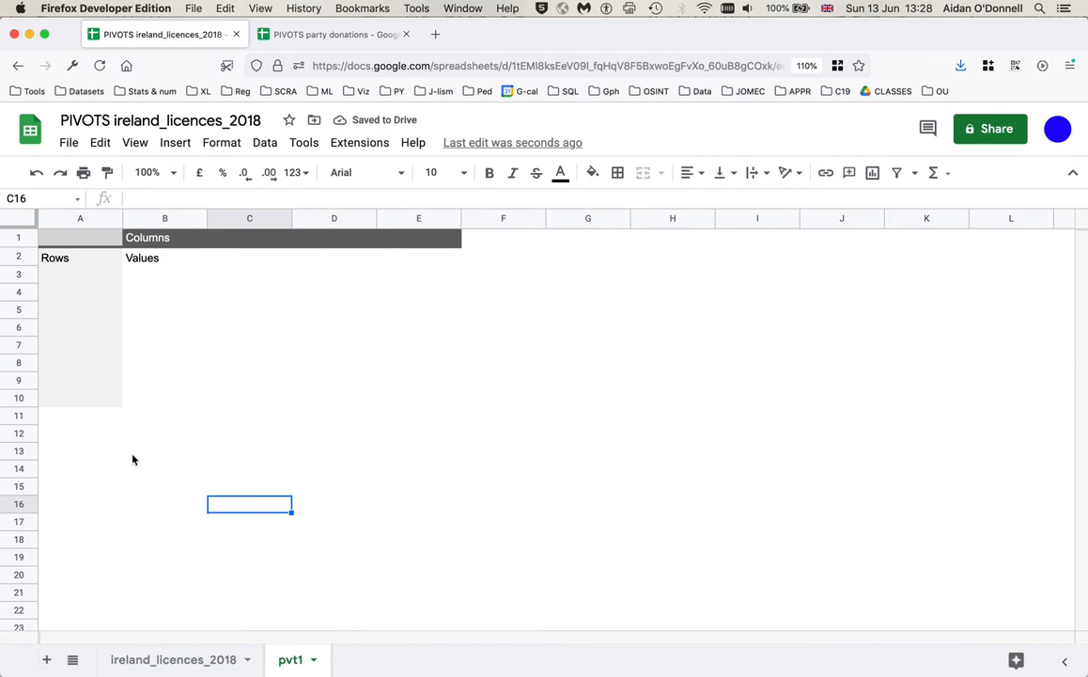
Step: Bring back the pivot table editor for the empty pivot table on the pvt1 sheet
click(95, 287)
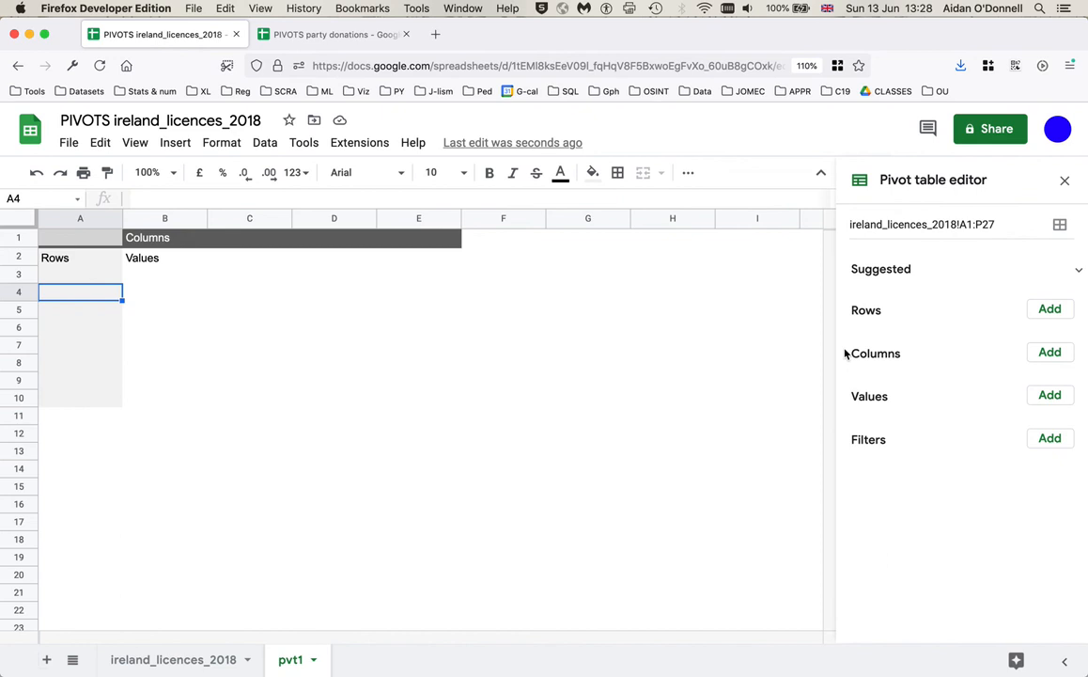
click(170, 487)
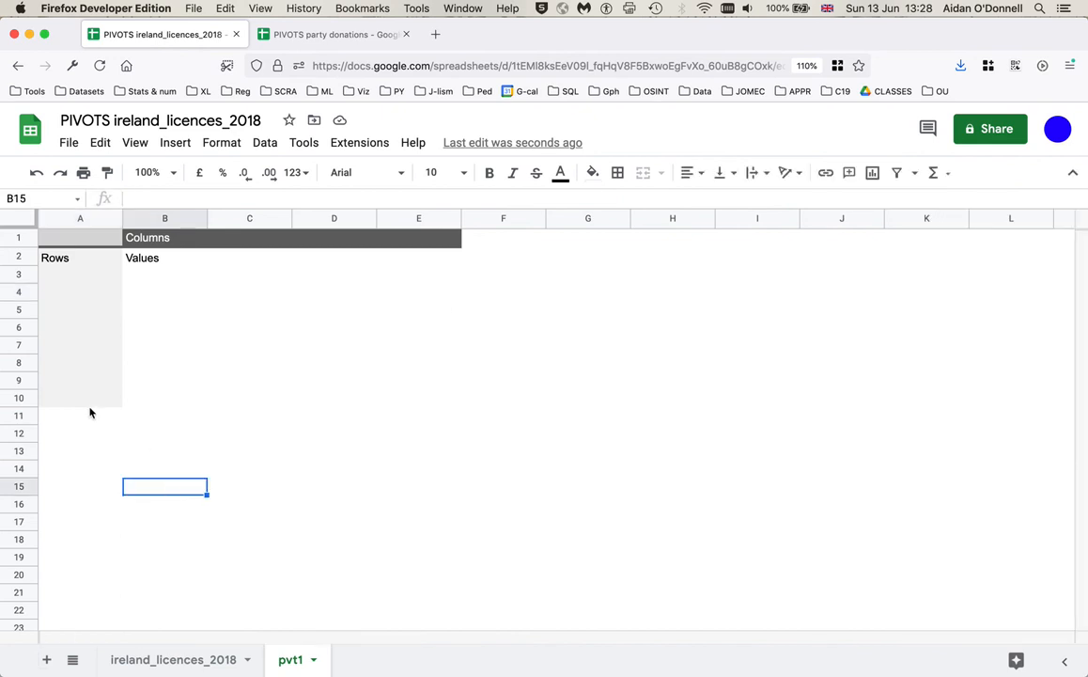
click(164, 297)
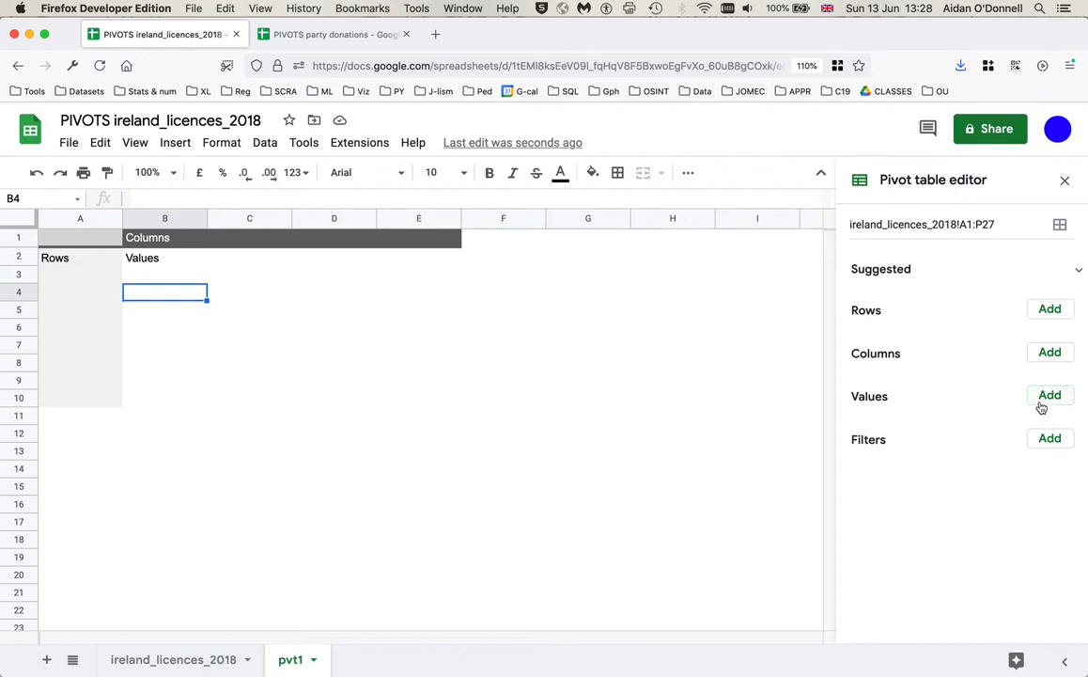
Step: Add province as the pivot table's row field and turn off its totals
click(1050, 310)
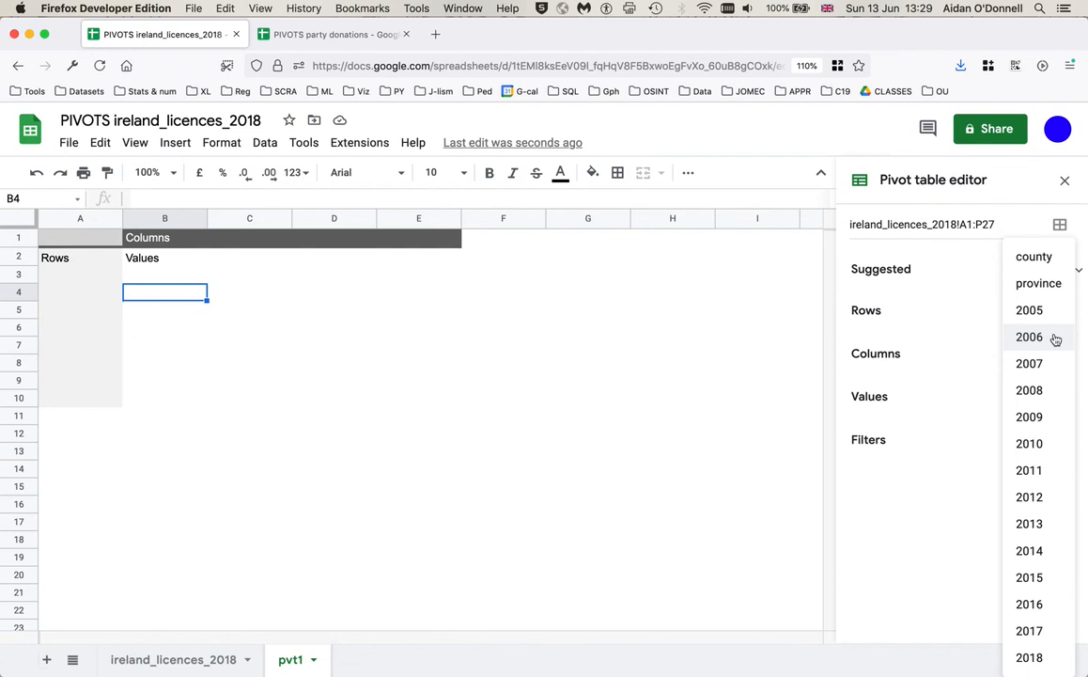
click(1038, 284)
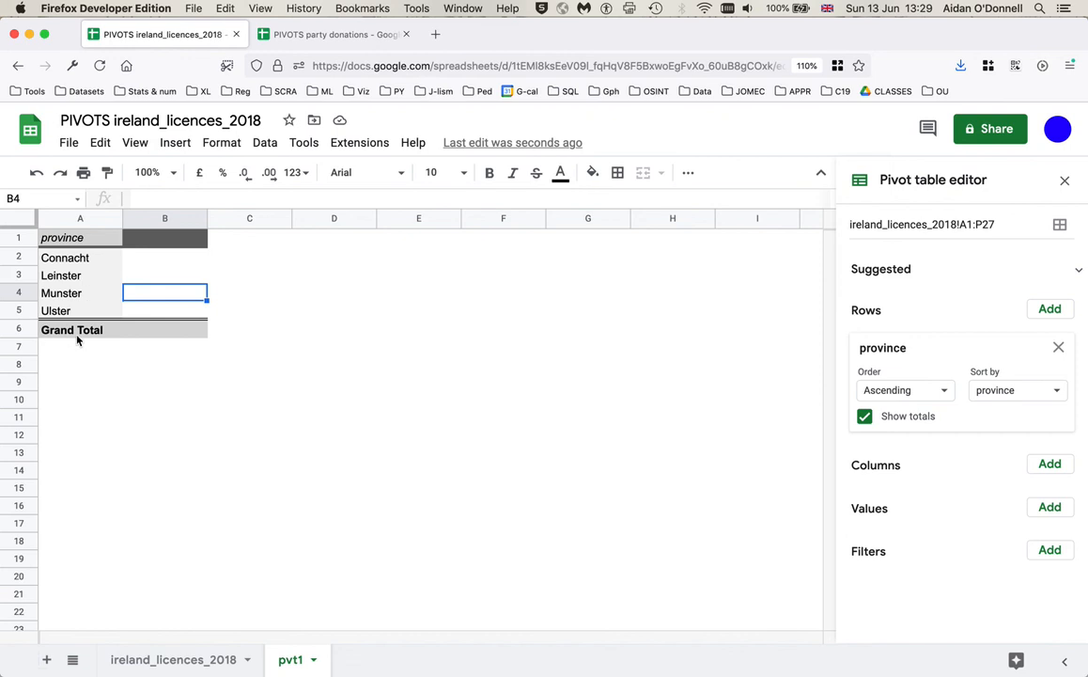
click(864, 416)
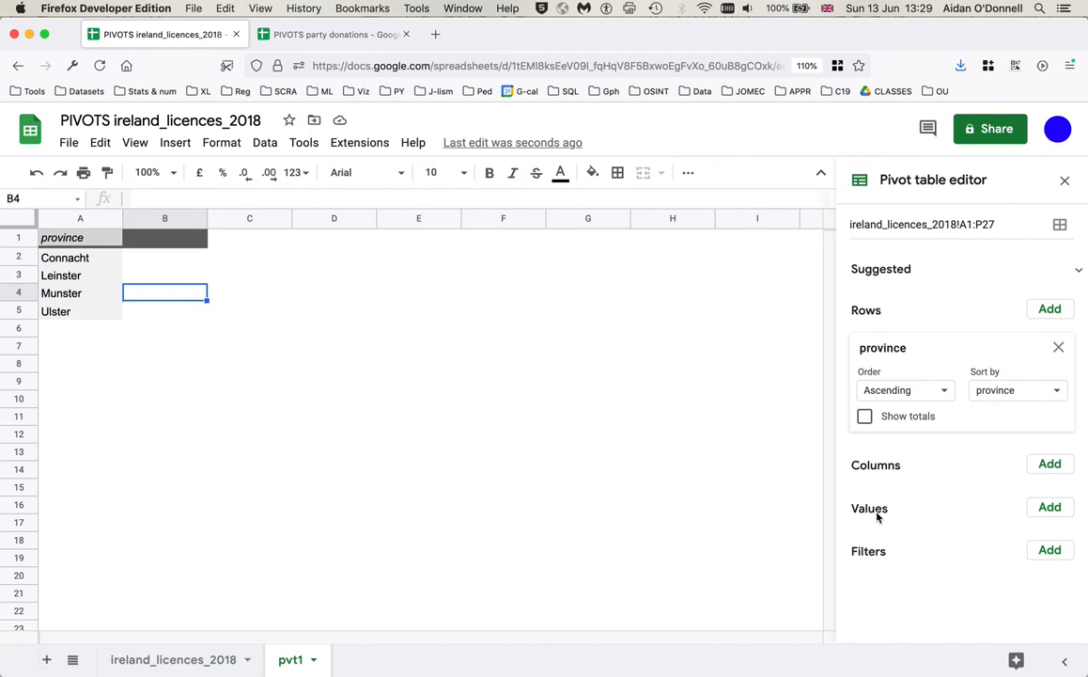
Step: Add county as a value field, summarised by COUNTA, for each province
click(1051, 508)
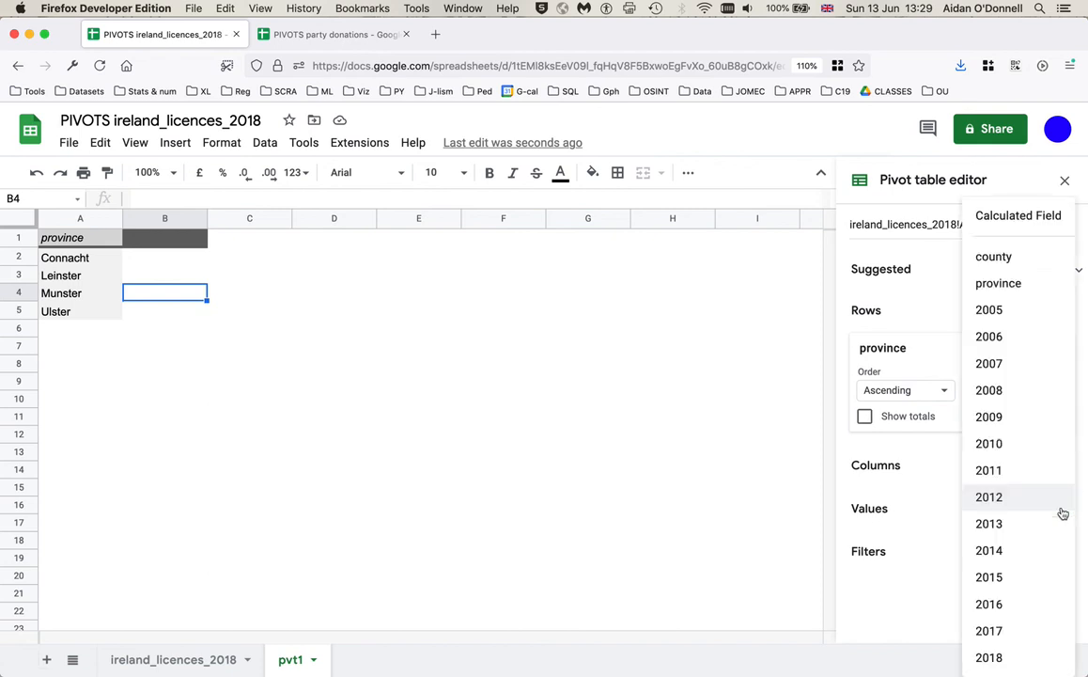
click(994, 258)
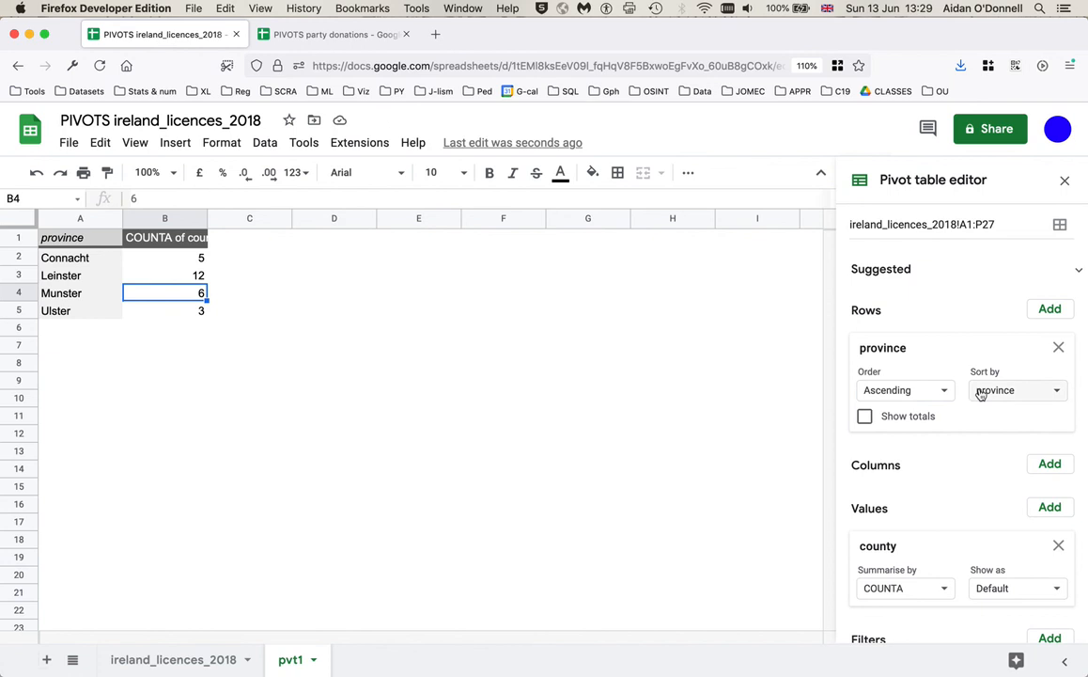
Step: Try summarising the county values by COUNT and return the setting to COUNTA
click(945, 588)
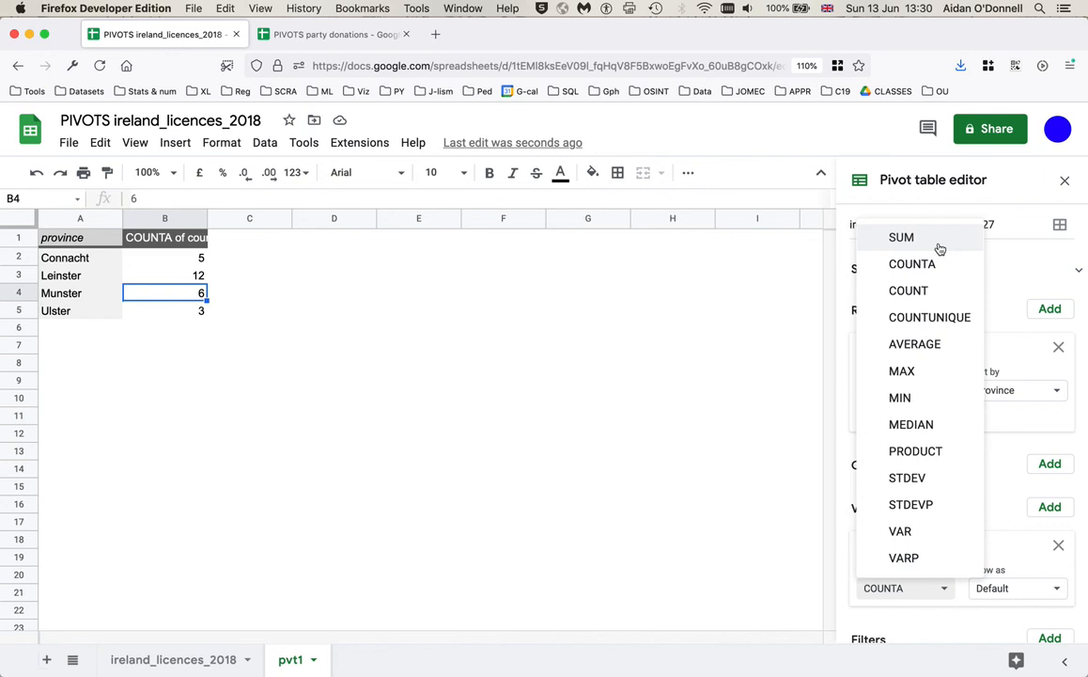
click(935, 292)
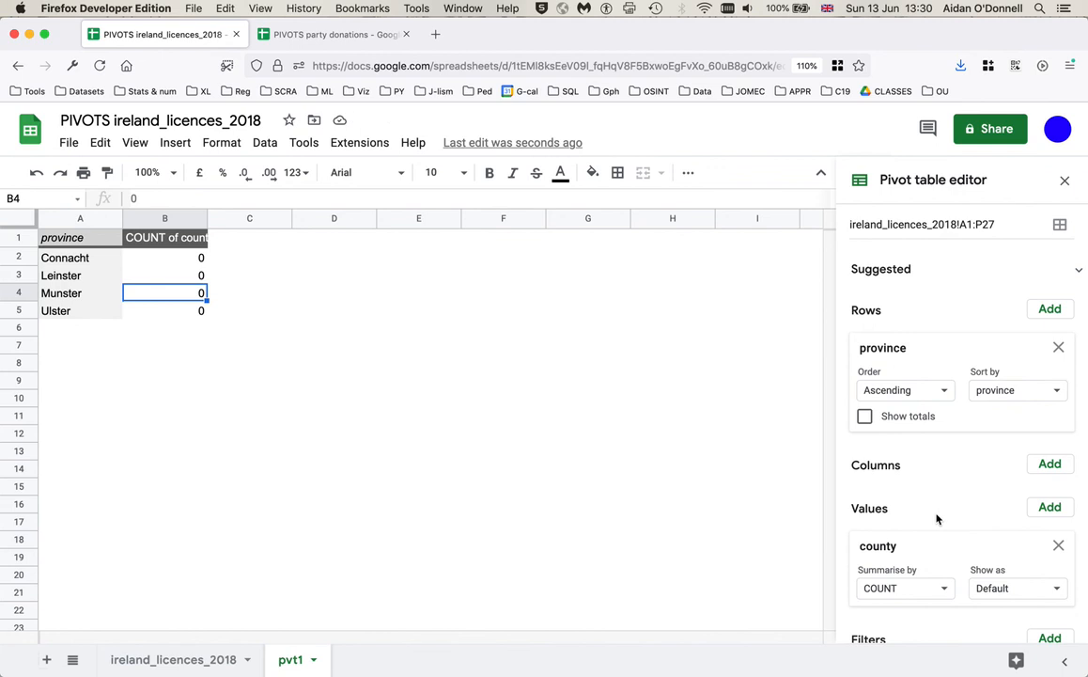
click(943, 588)
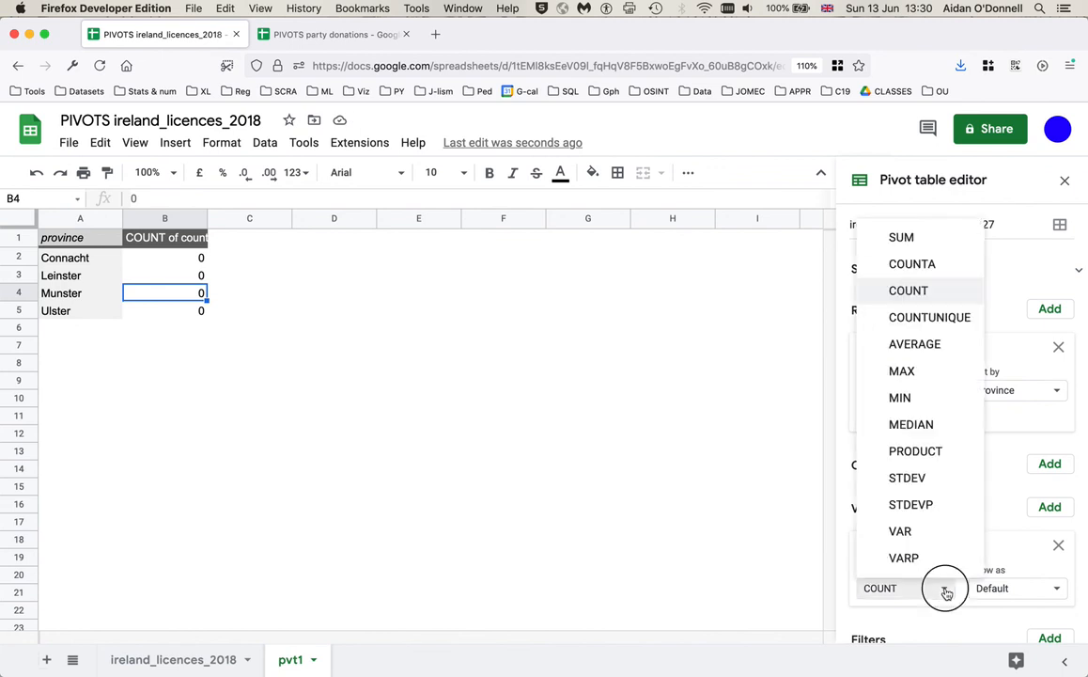
click(928, 266)
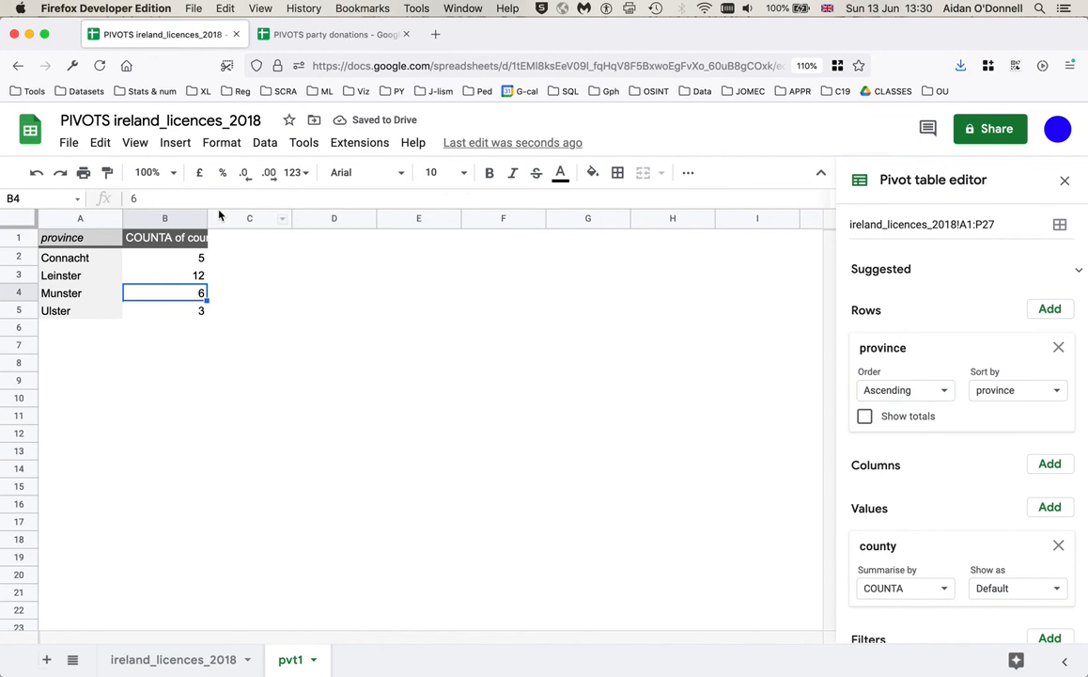
Step: Widen column B to fit its full header and compare the county counts with the source sheet
drag(207, 217, 256, 217)
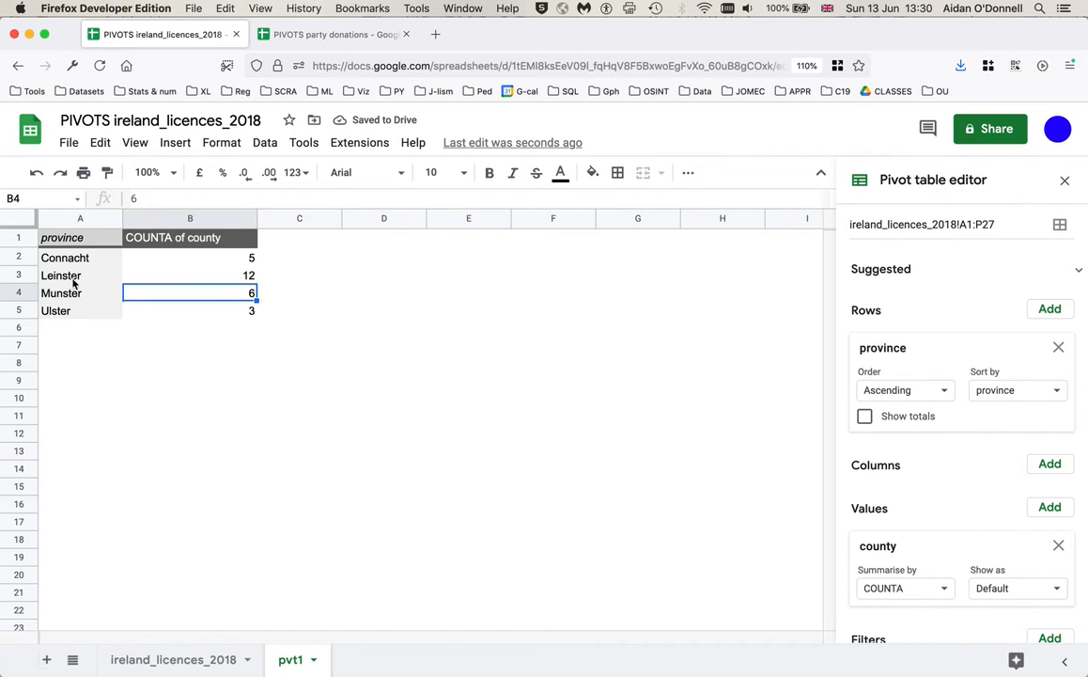
click(198, 659)
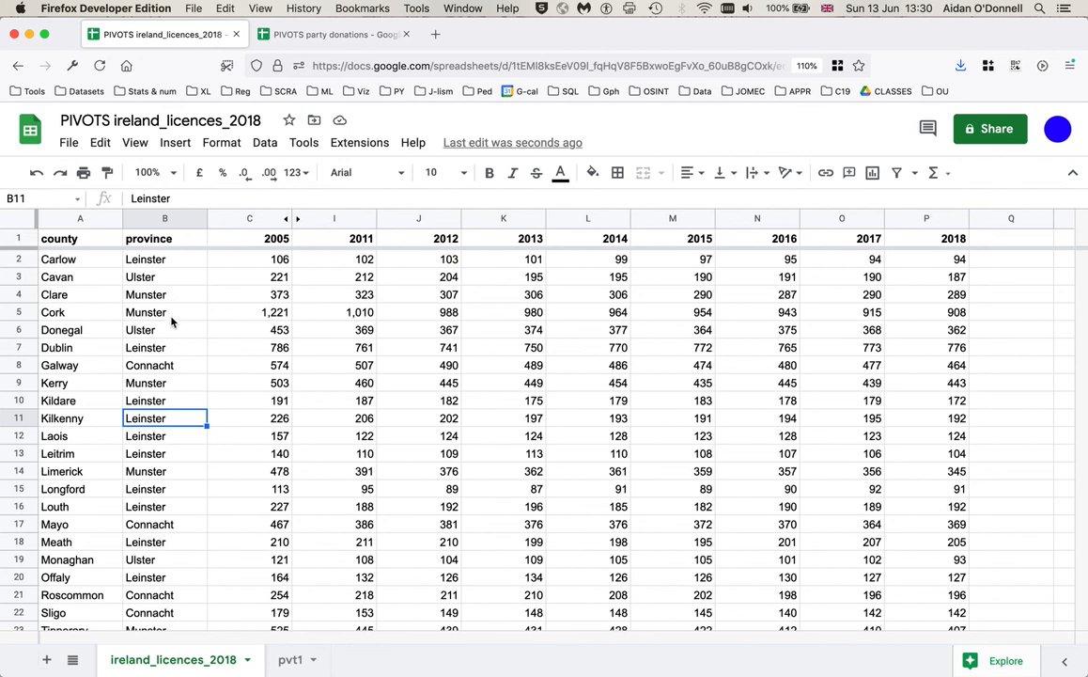
click(290, 658)
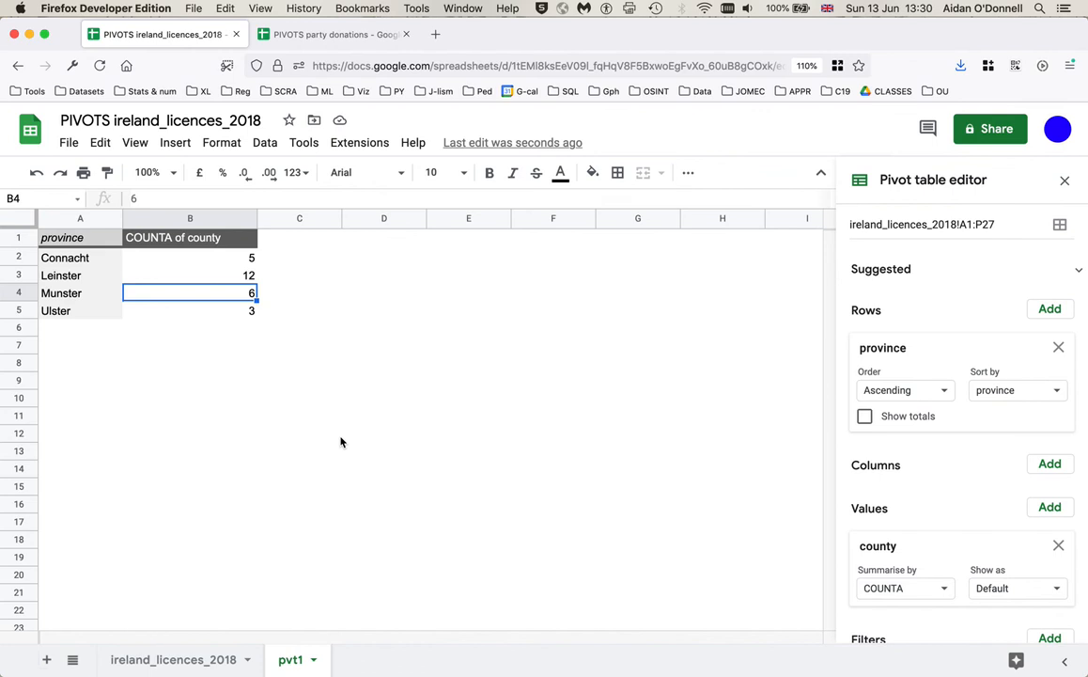
Step: Add 2018 as a second value field, summarised by SUM, to total the licences per province
scroll(951, 519, down, 1)
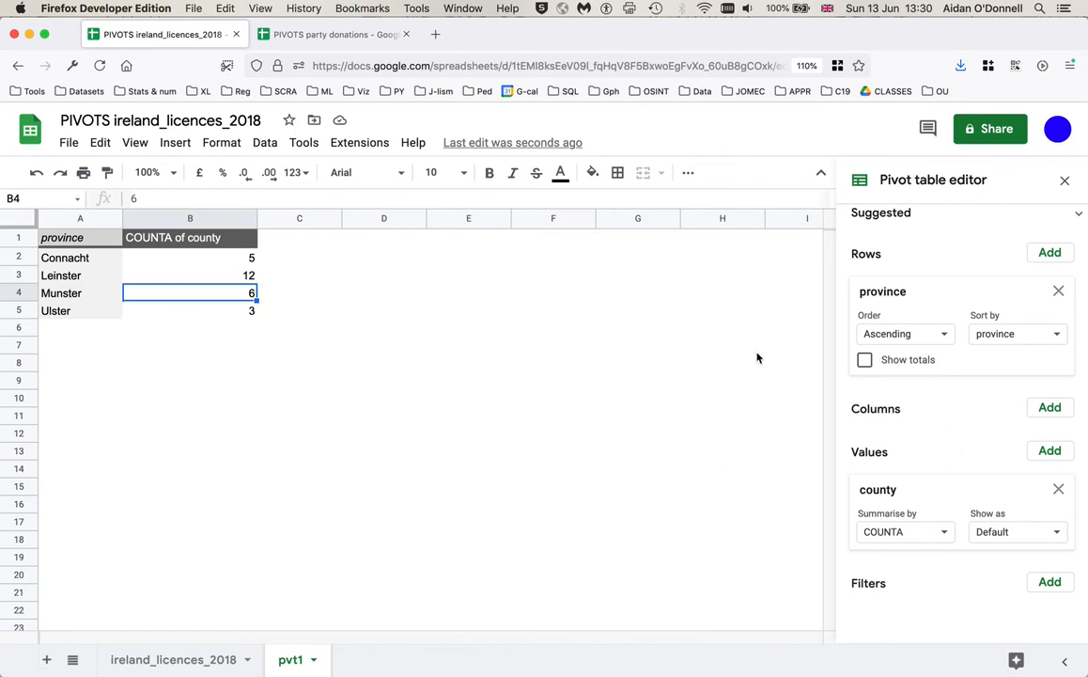
click(1051, 452)
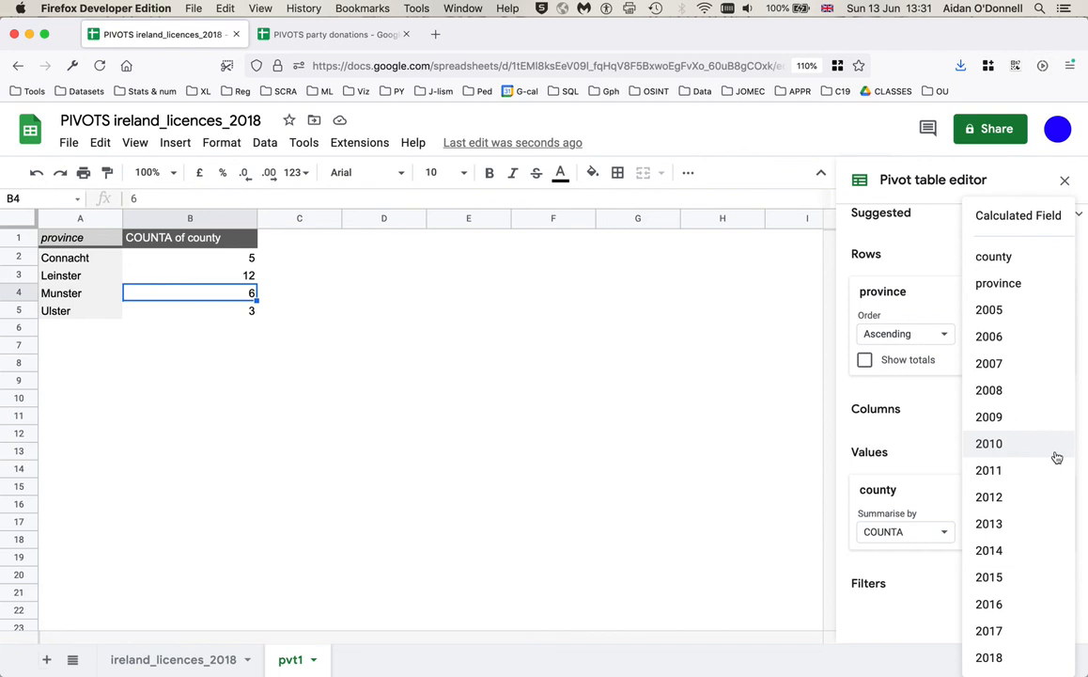
click(989, 658)
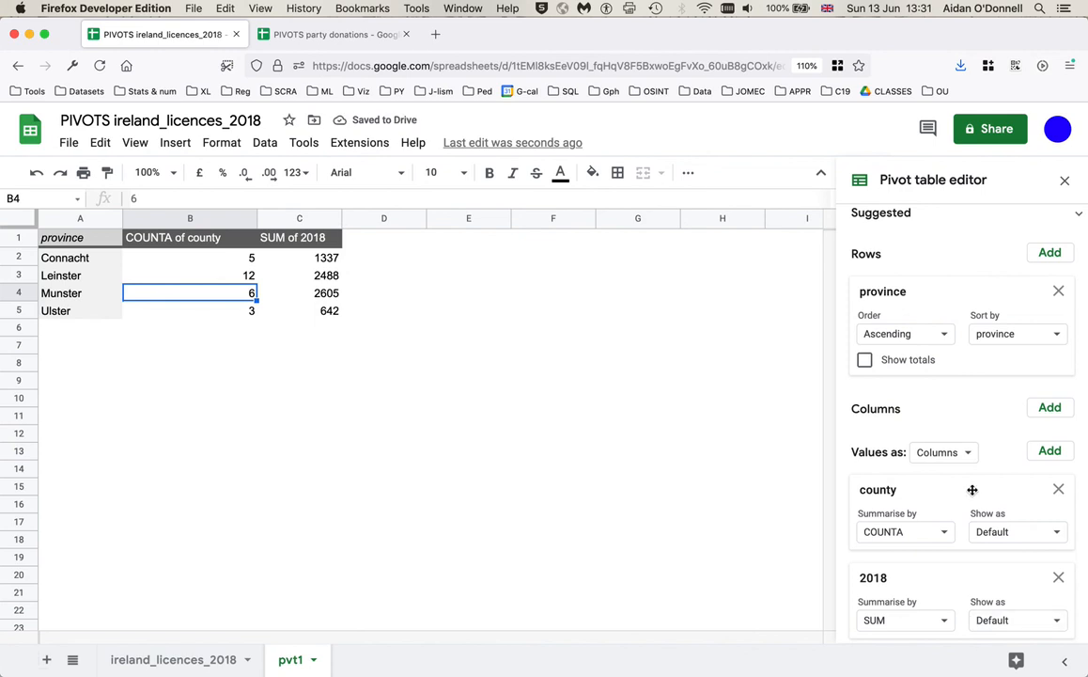
Step: Review the 2018 figures of Connacht counties such as Galway and Mayo in the source sheet, and return to the pvt1 pivot table
click(178, 660)
click(954, 259)
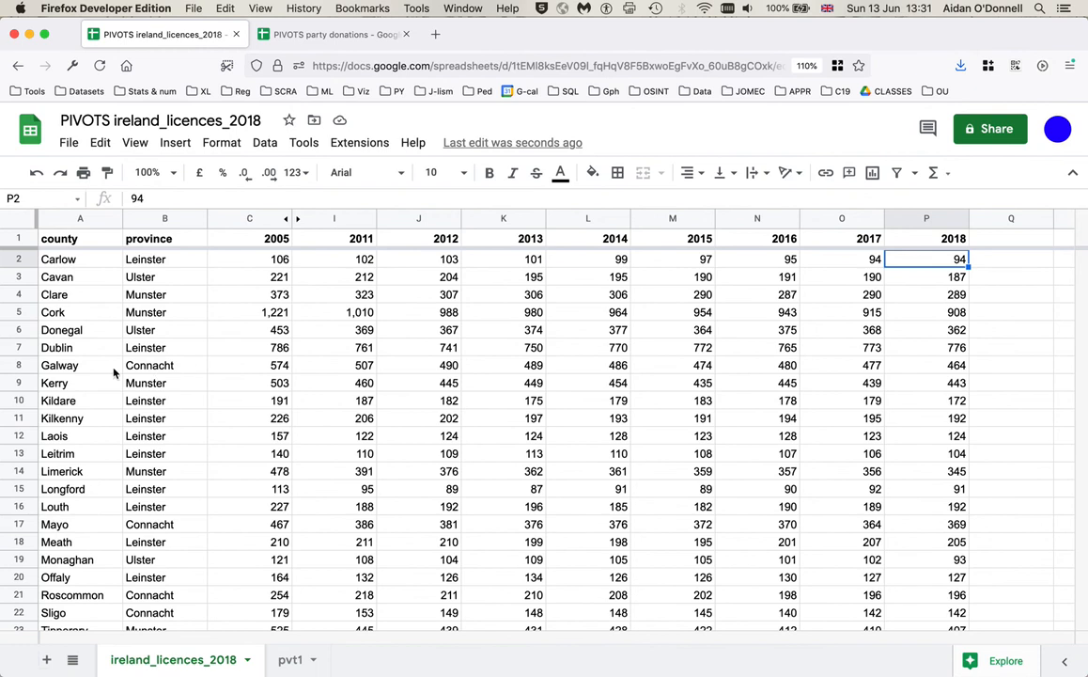
click(20, 364)
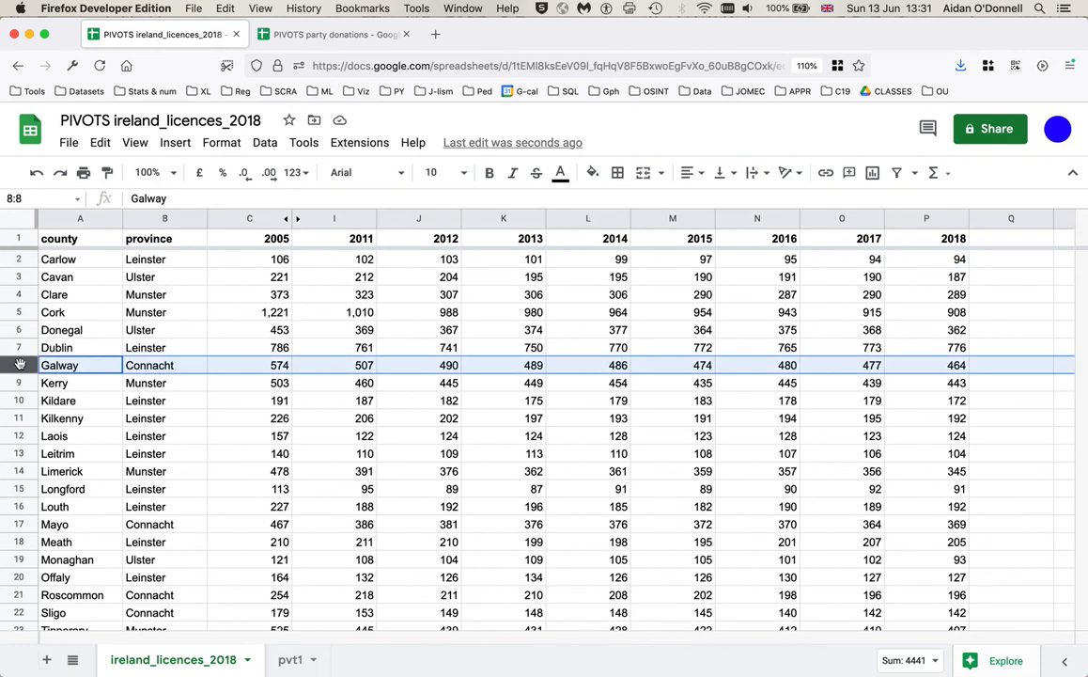
click(20, 523)
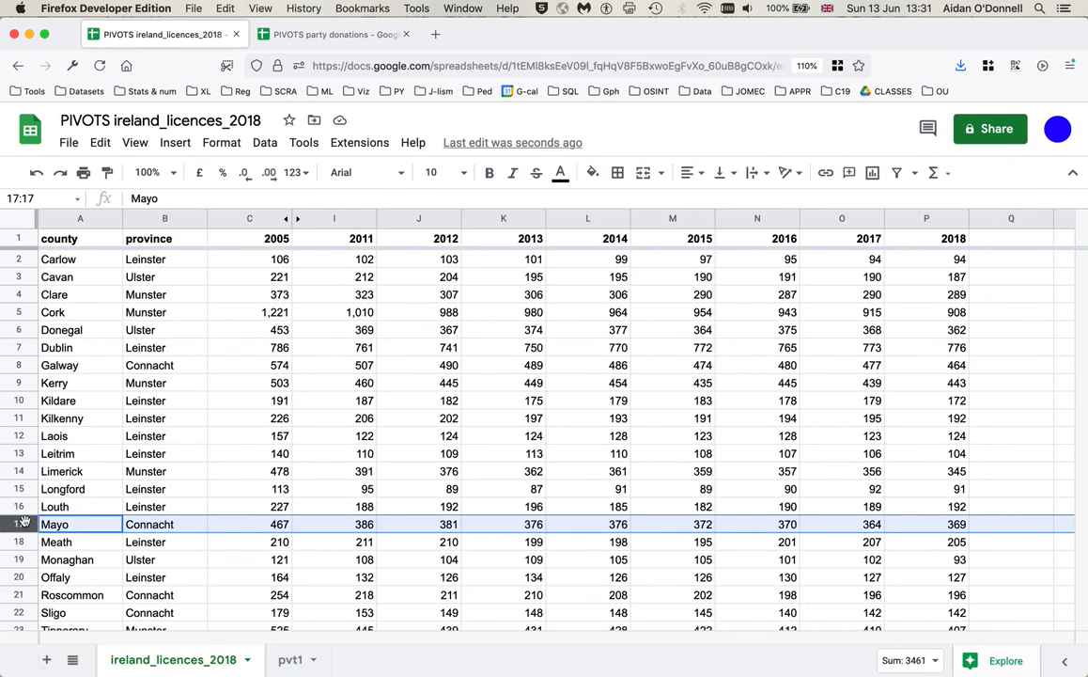
click(297, 660)
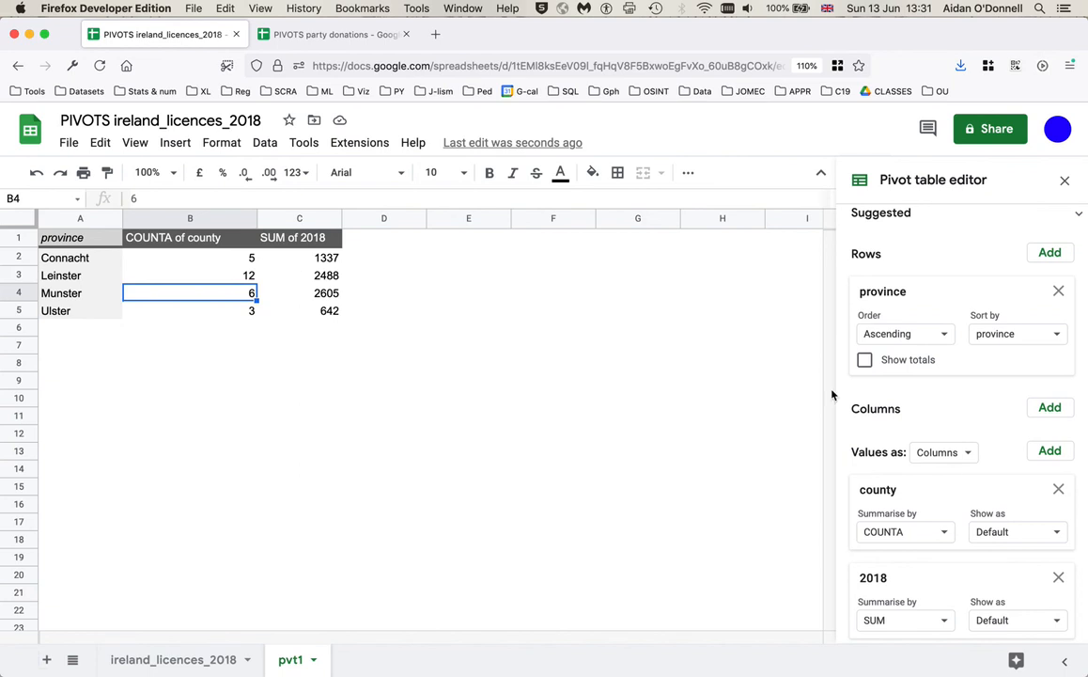
scroll(953, 495, up, 2)
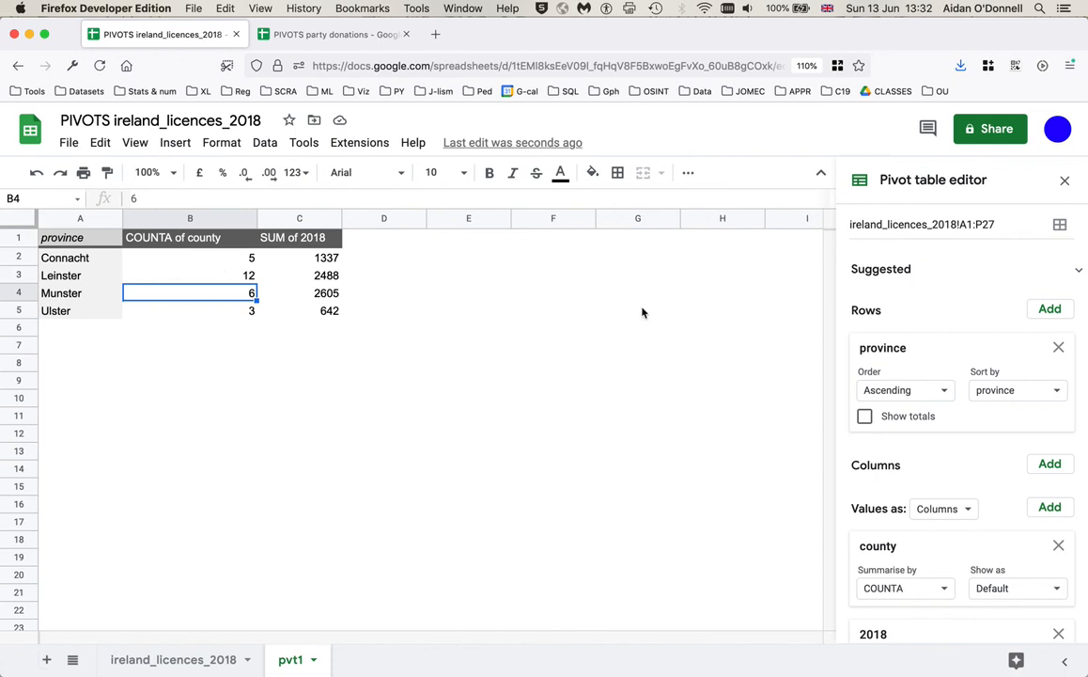
Step: Sort the province rows in descending order, first by COUNTA of county and finally by SUM of 2018
click(1054, 391)
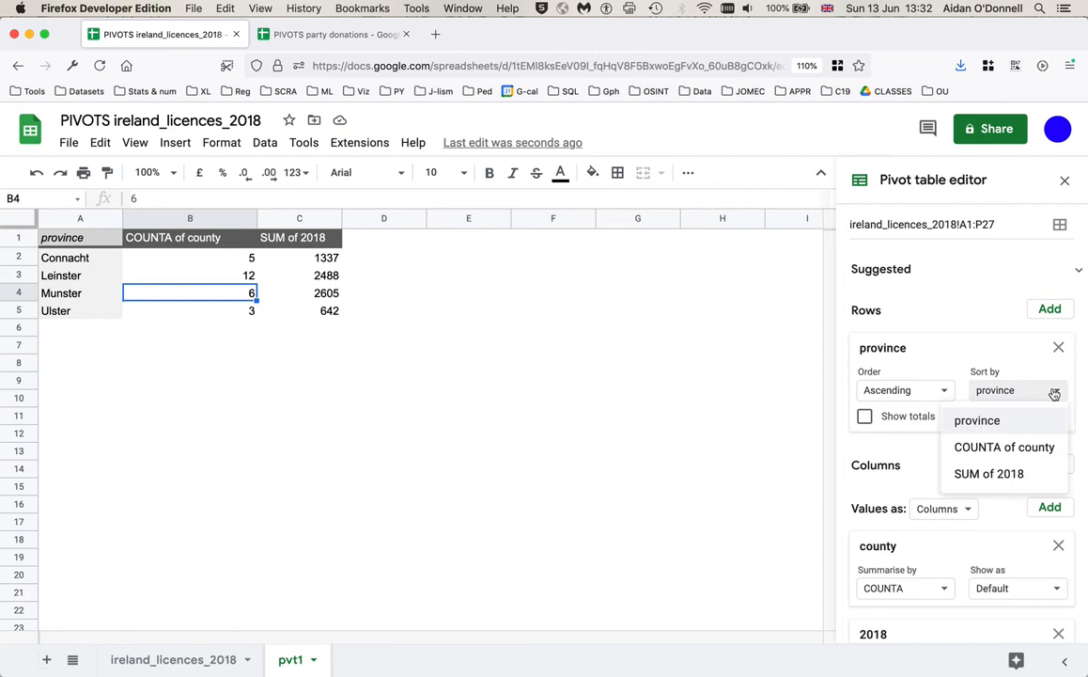
click(1022, 449)
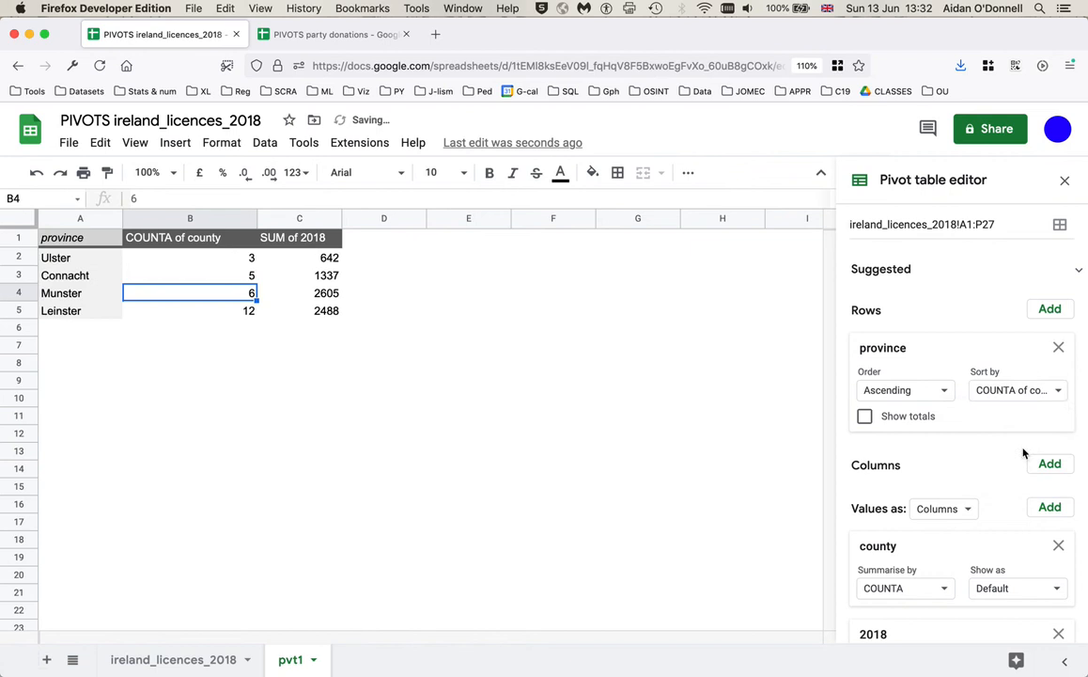
click(946, 393)
click(916, 448)
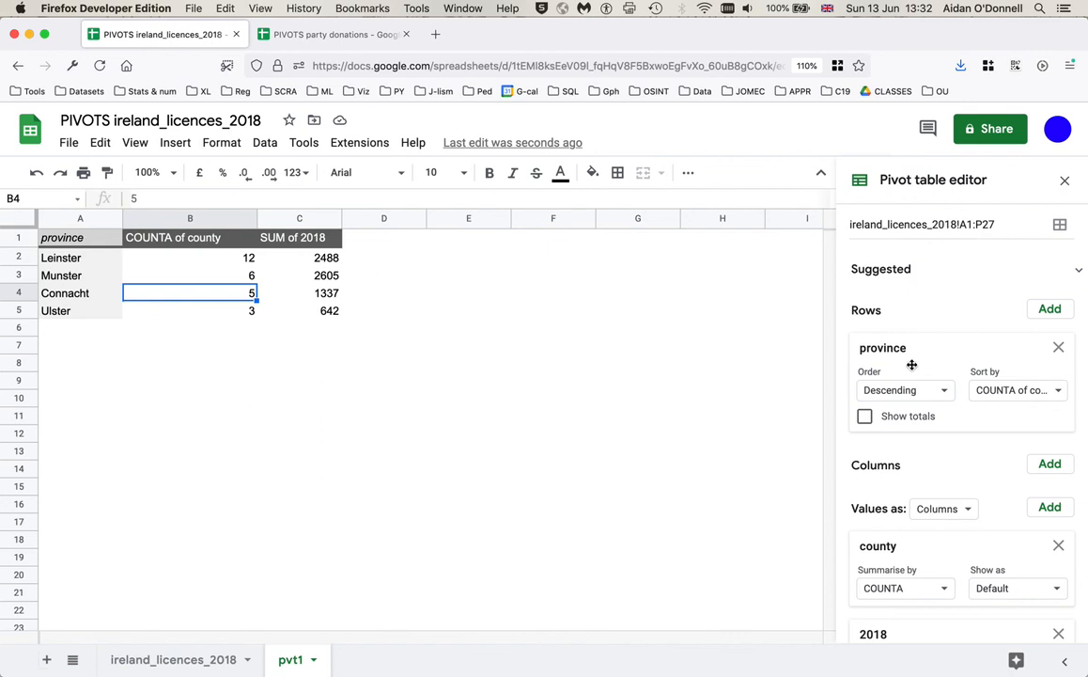
click(1058, 390)
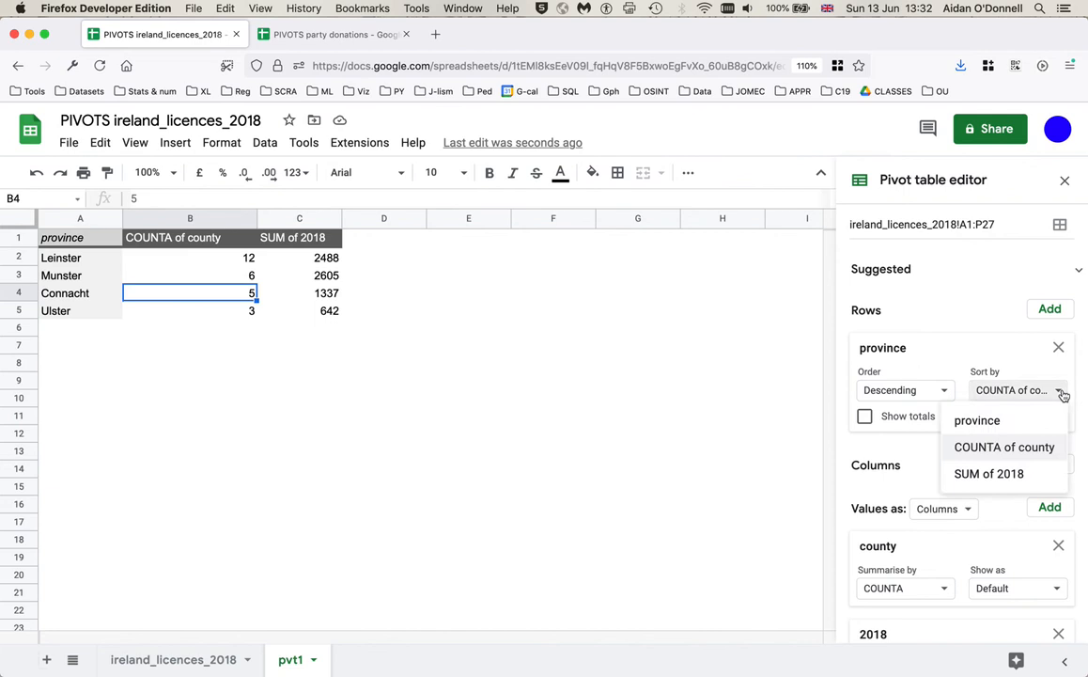
click(1015, 477)
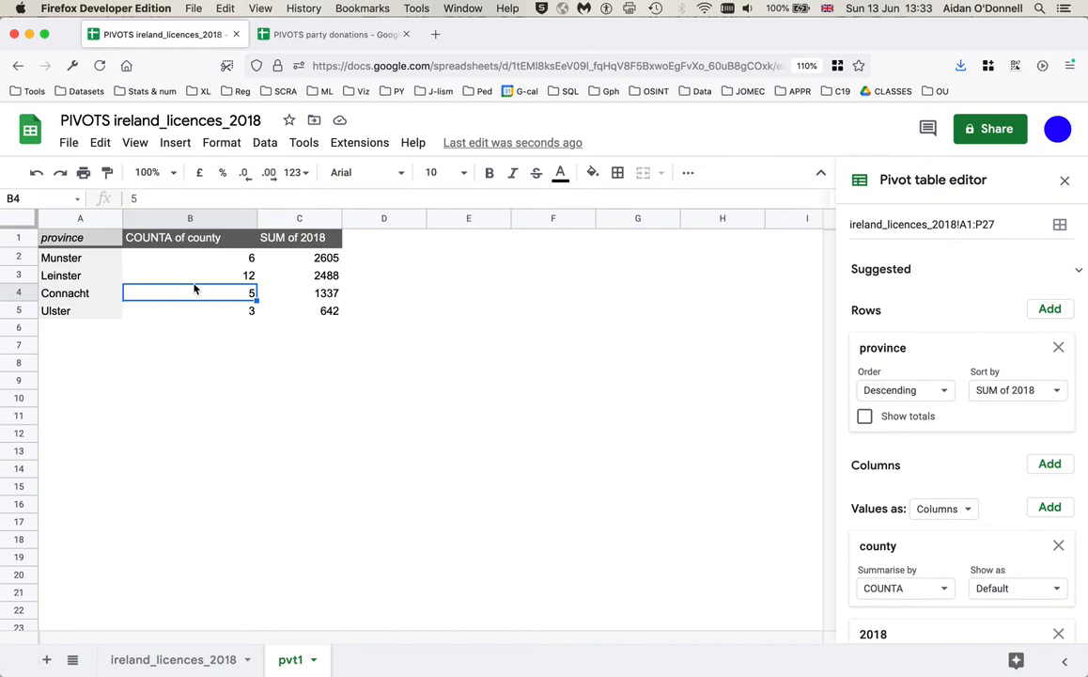
Step: Switch to the PIVOTS party donations spreadsheet and widen the party column so the full party names fit
click(327, 35)
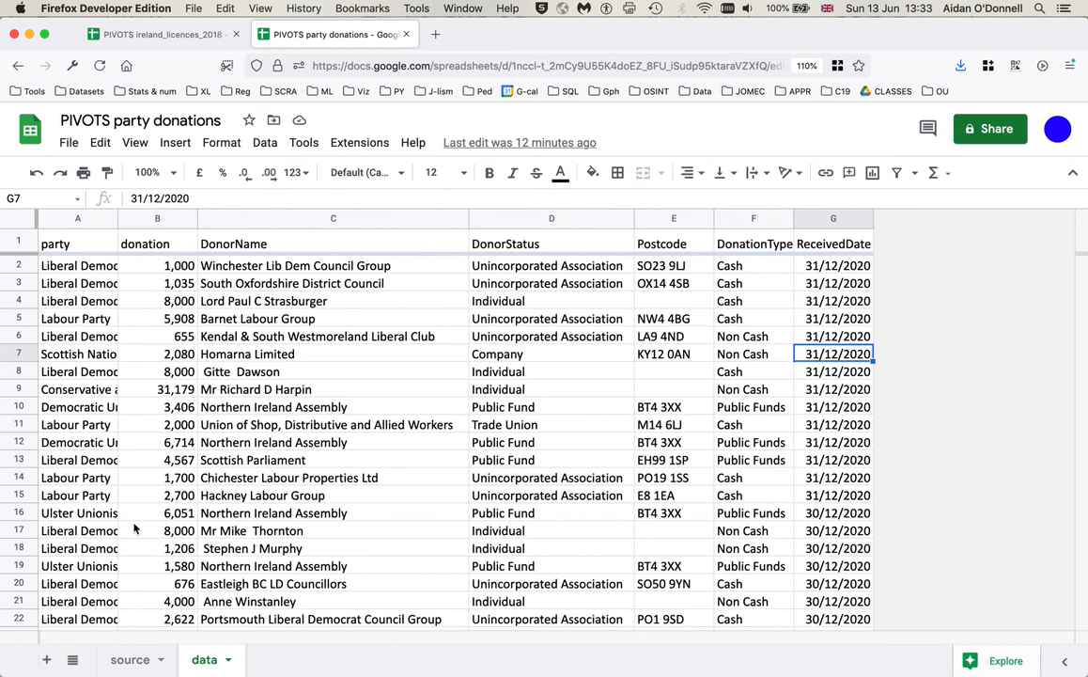
click(85, 304)
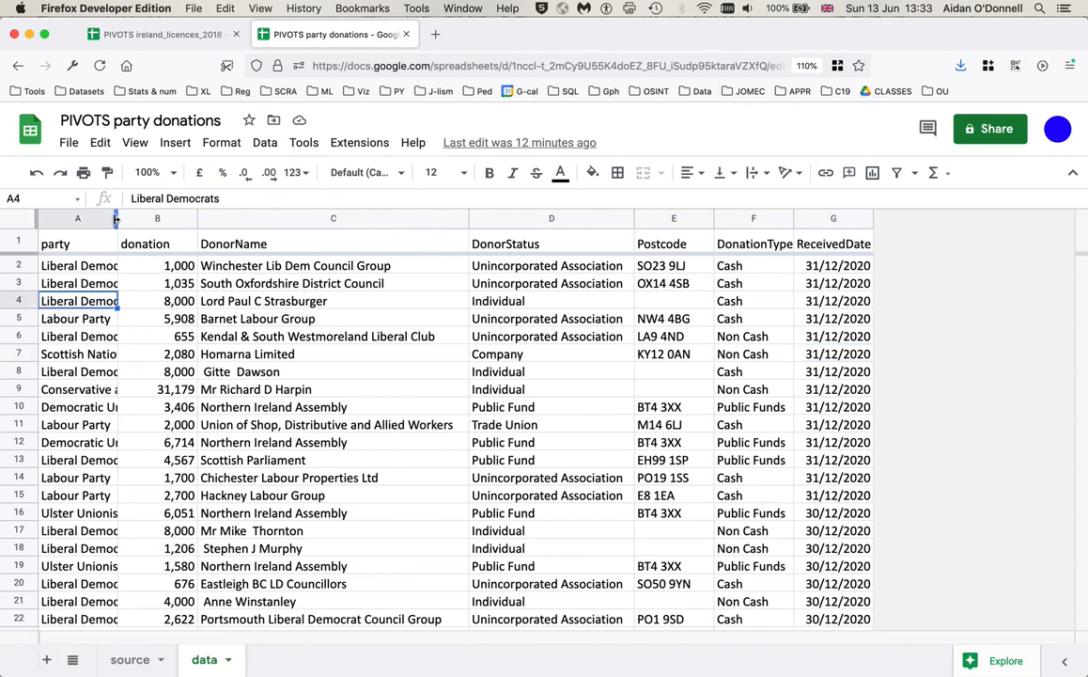
drag(118, 220, 249, 225)
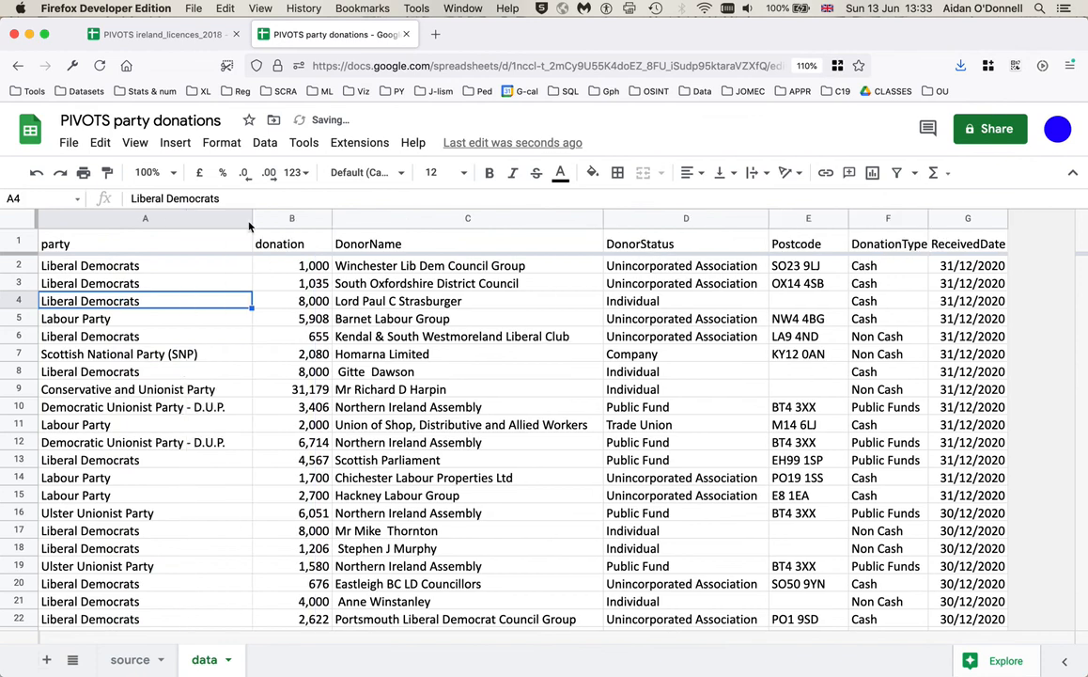
Step: Return to the Ireland licences pivot table and review which fields are available to add as values
click(164, 35)
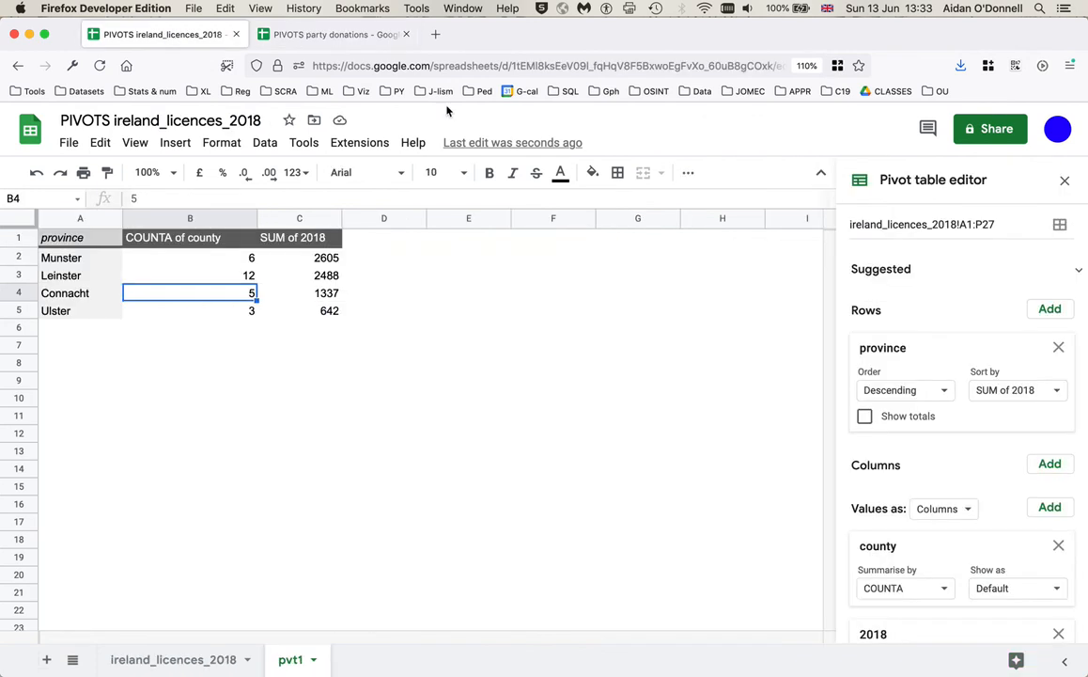
scroll(981, 481, down, 3)
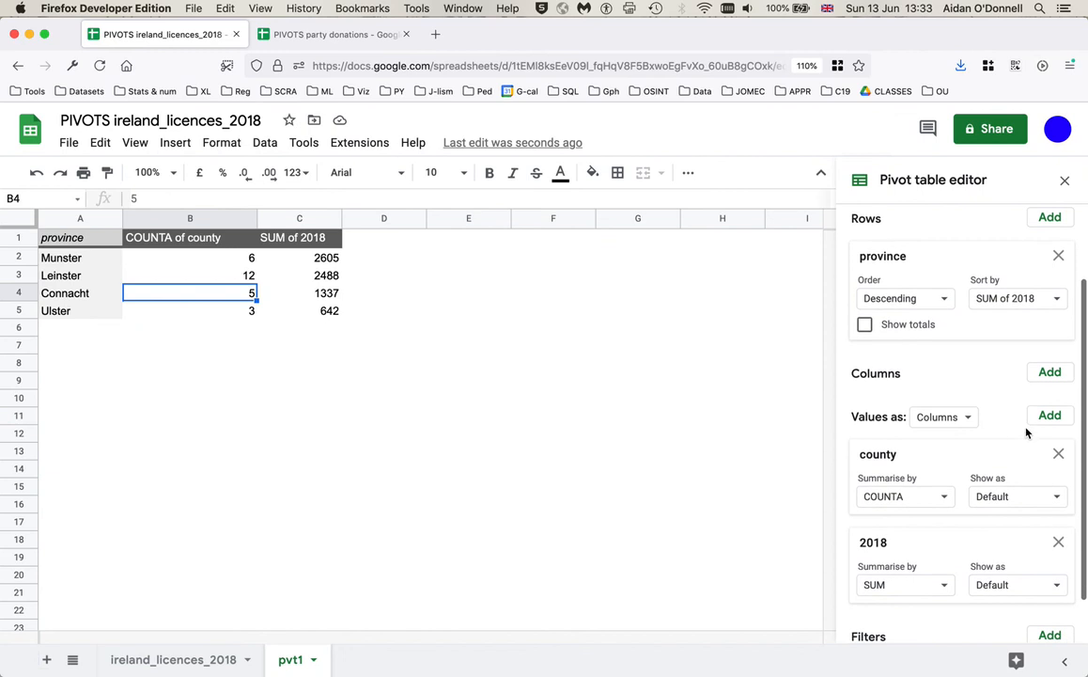
click(1049, 417)
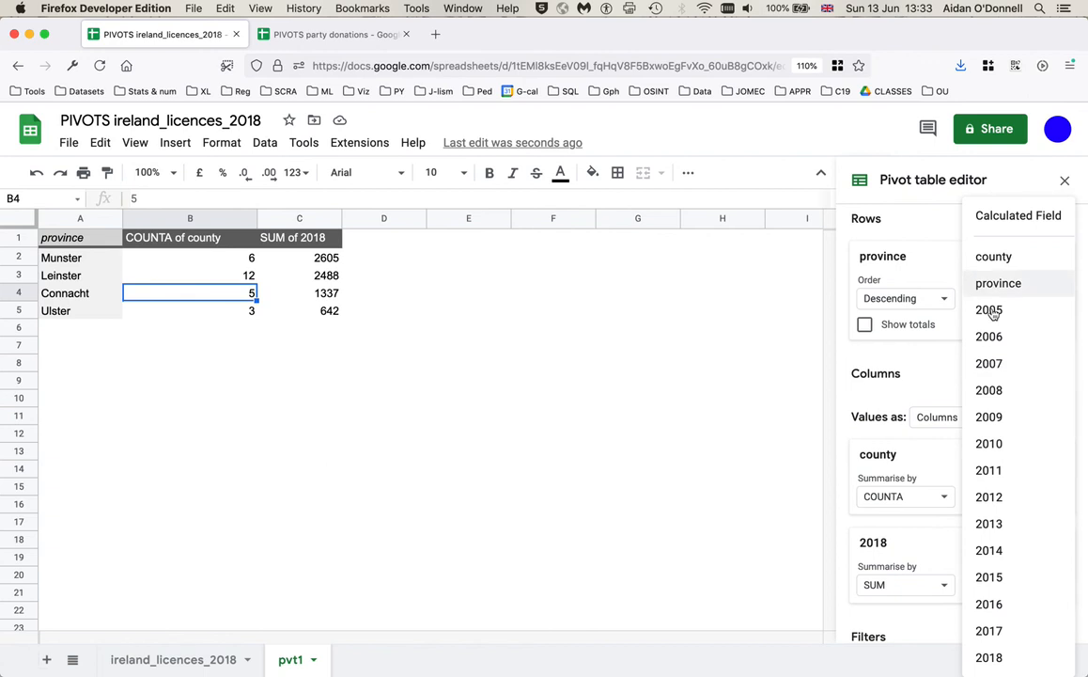
click(441, 504)
Step: In the PIVOTS party donations spreadsheet, create a pivot table on a new sheet from the range data!A1:G2242
click(310, 36)
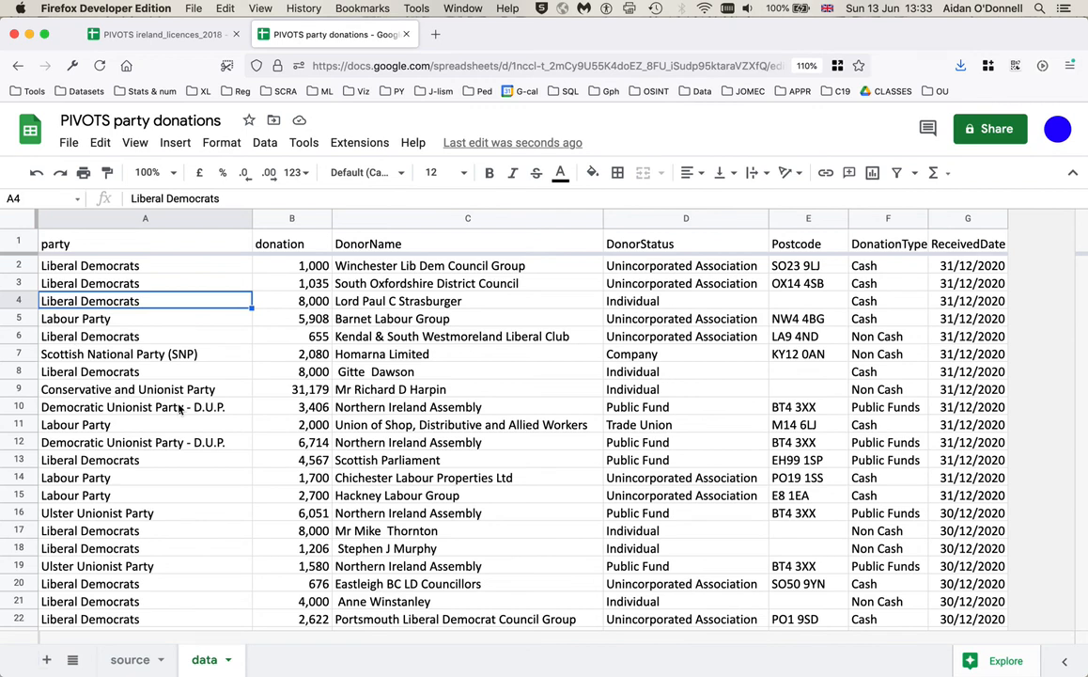
click(177, 405)
click(175, 142)
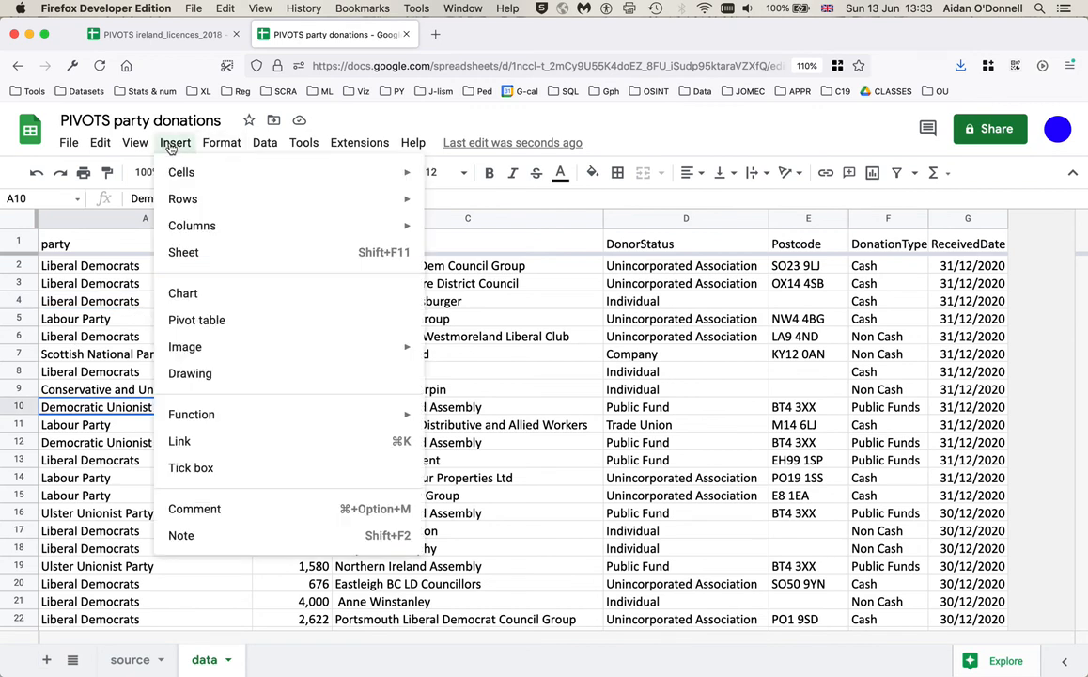
click(184, 320)
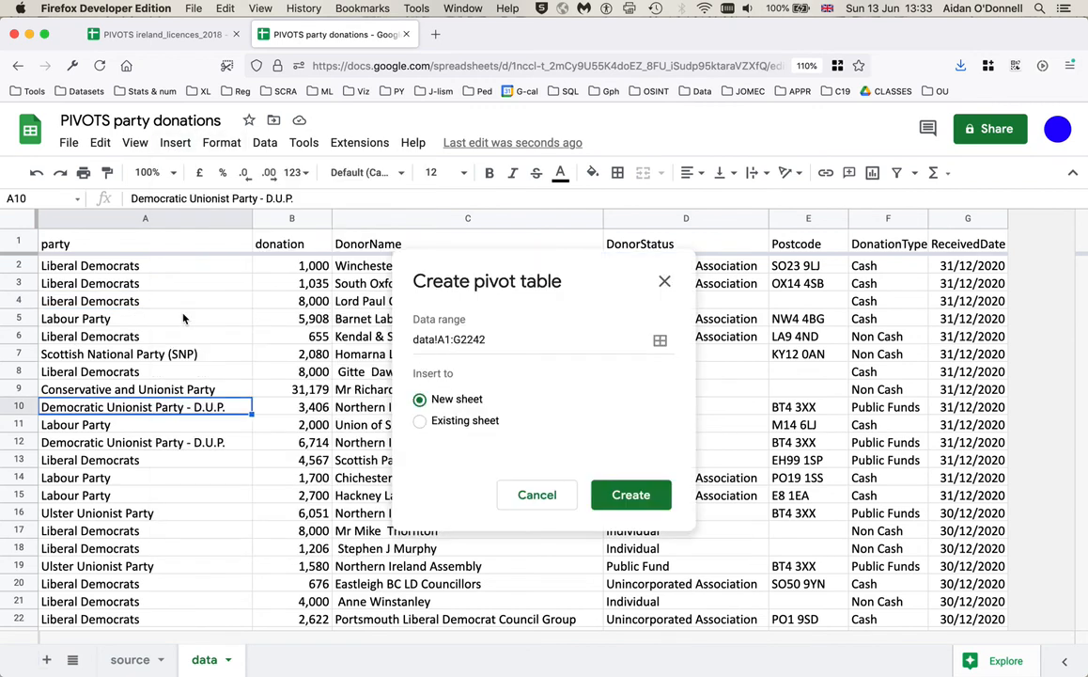
click(632, 495)
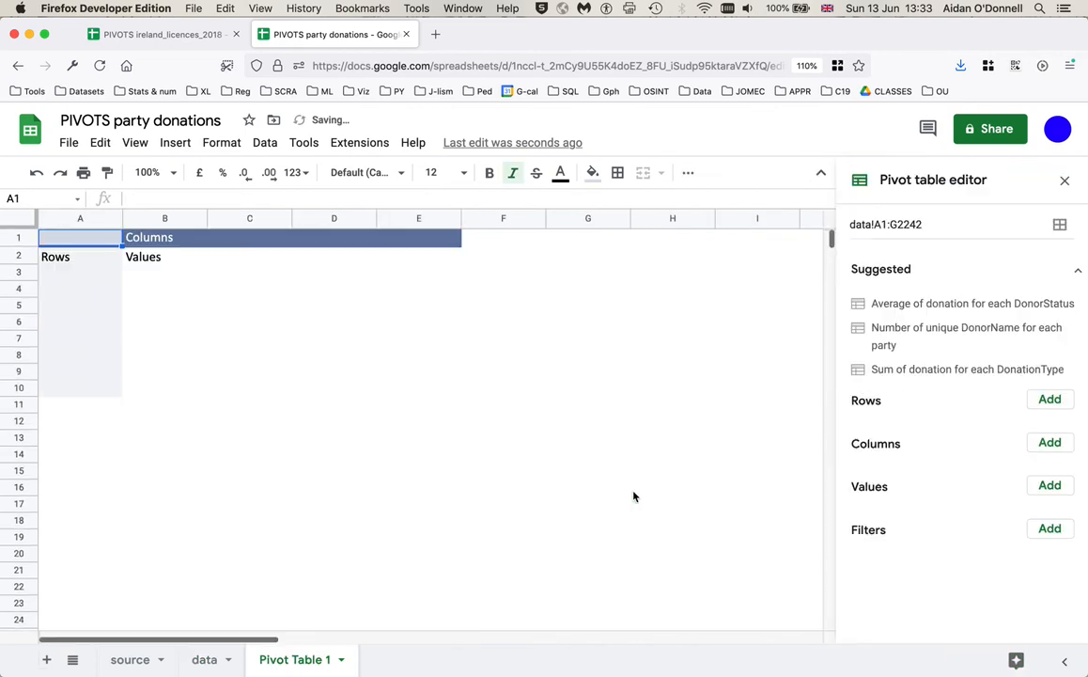
Step: Rename the new pivot table sheet as pvt1
double_click(285, 663)
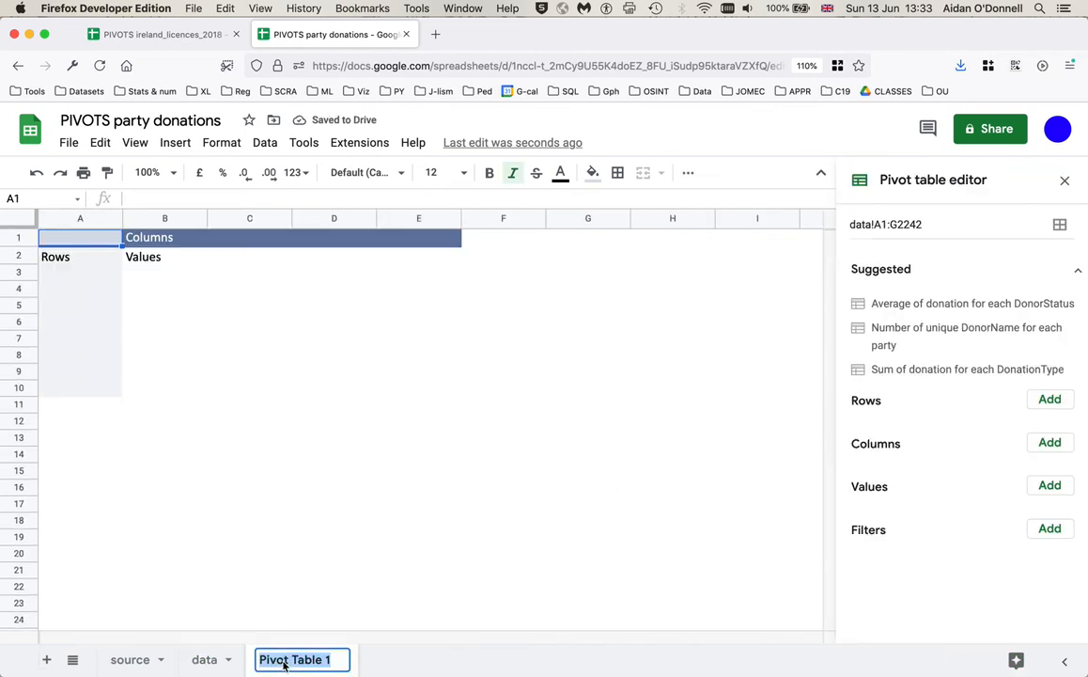
text(pvt1)
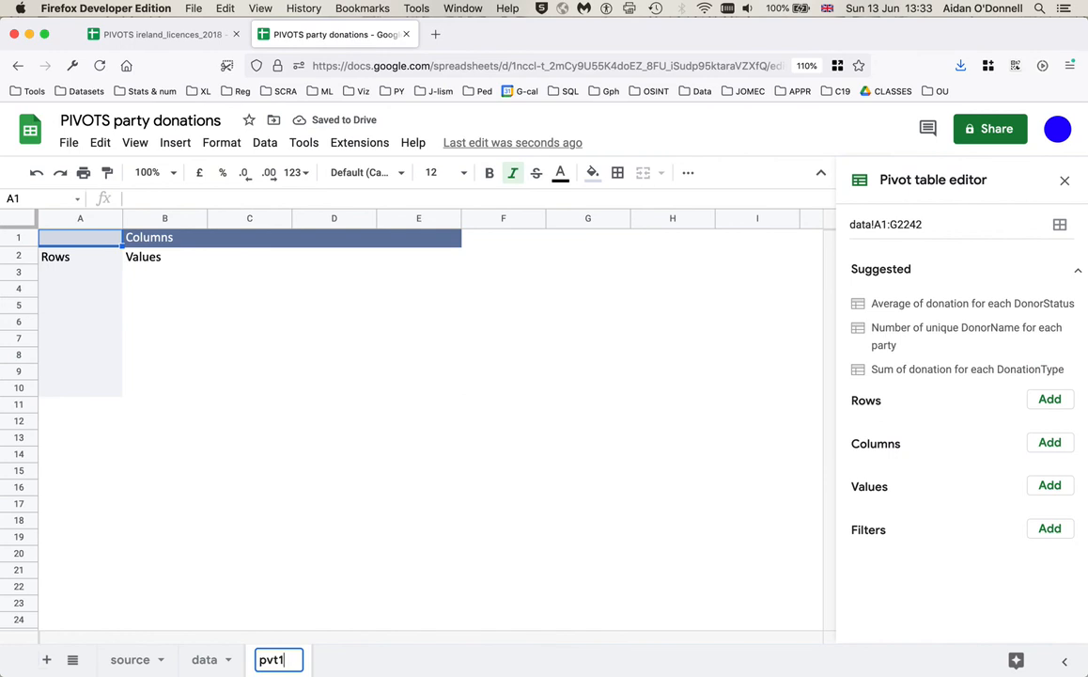
key(Return)
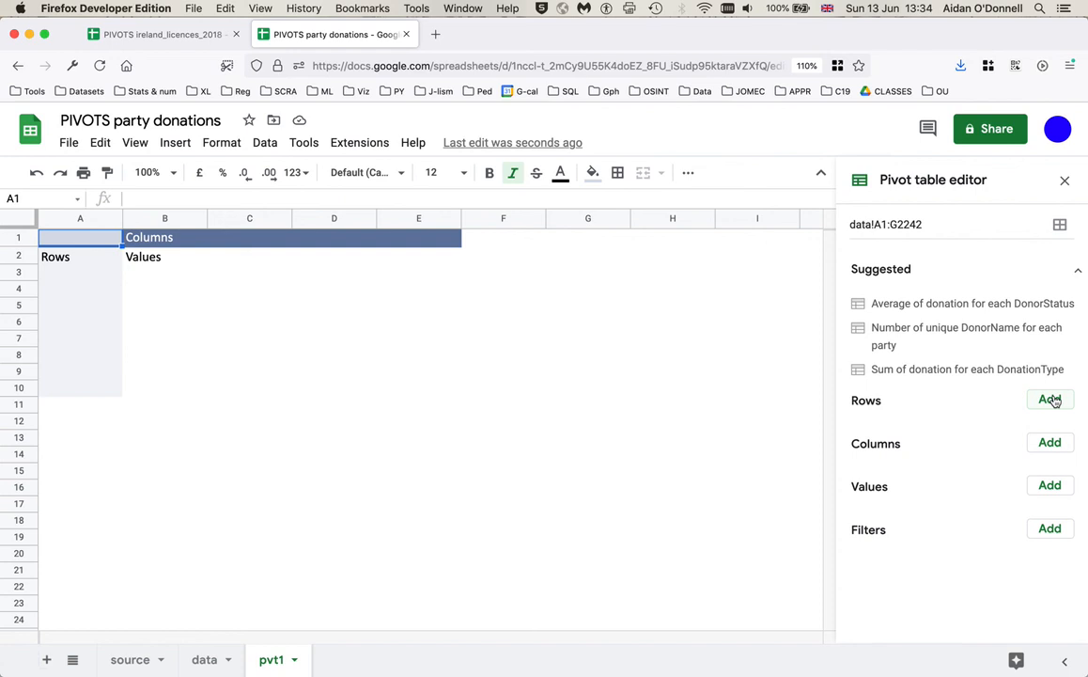
Step: Try party as the pivot table's column field, look across the resulting layout, and remove the field
click(1050, 444)
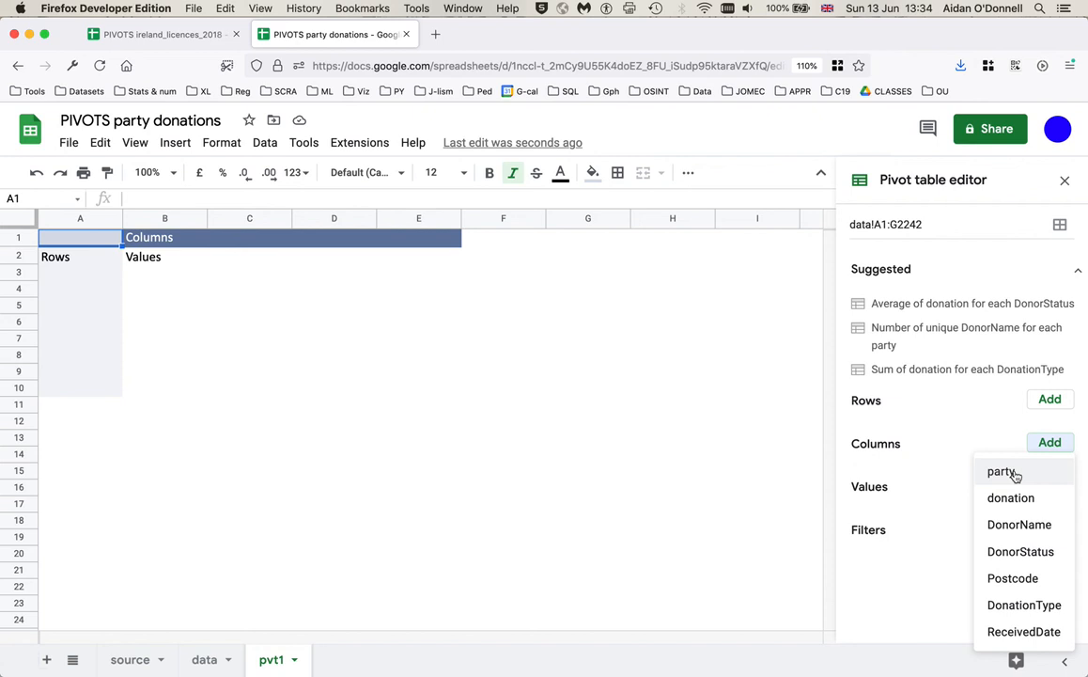
click(1014, 474)
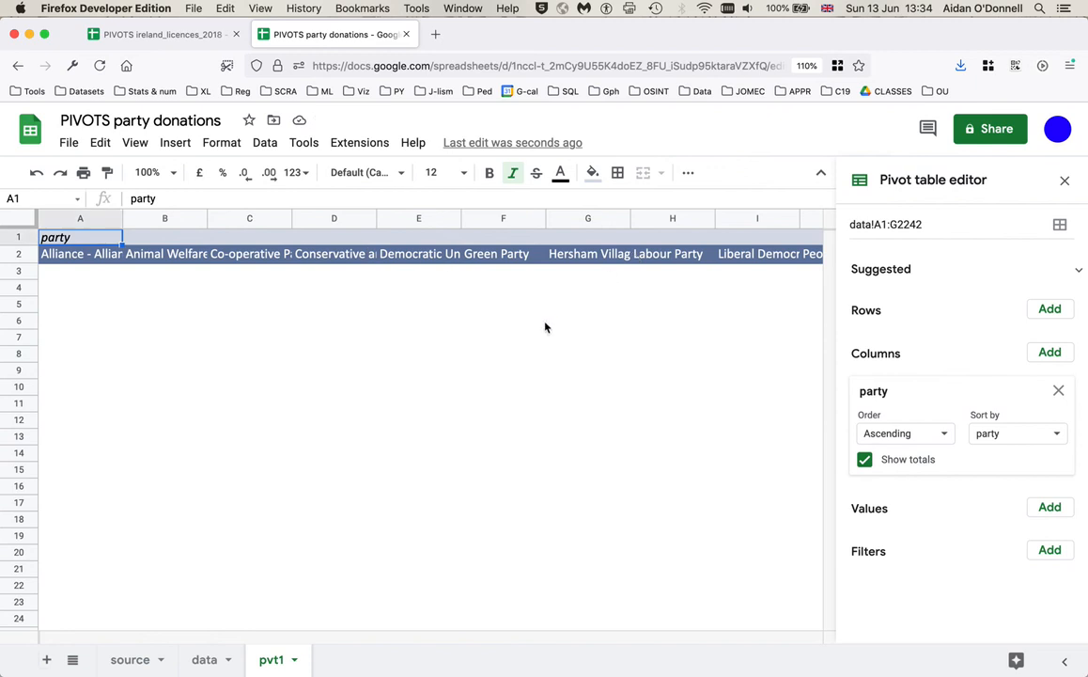
scroll(544, 326, right, 10)
scroll(545, 327, left, 10)
click(1059, 392)
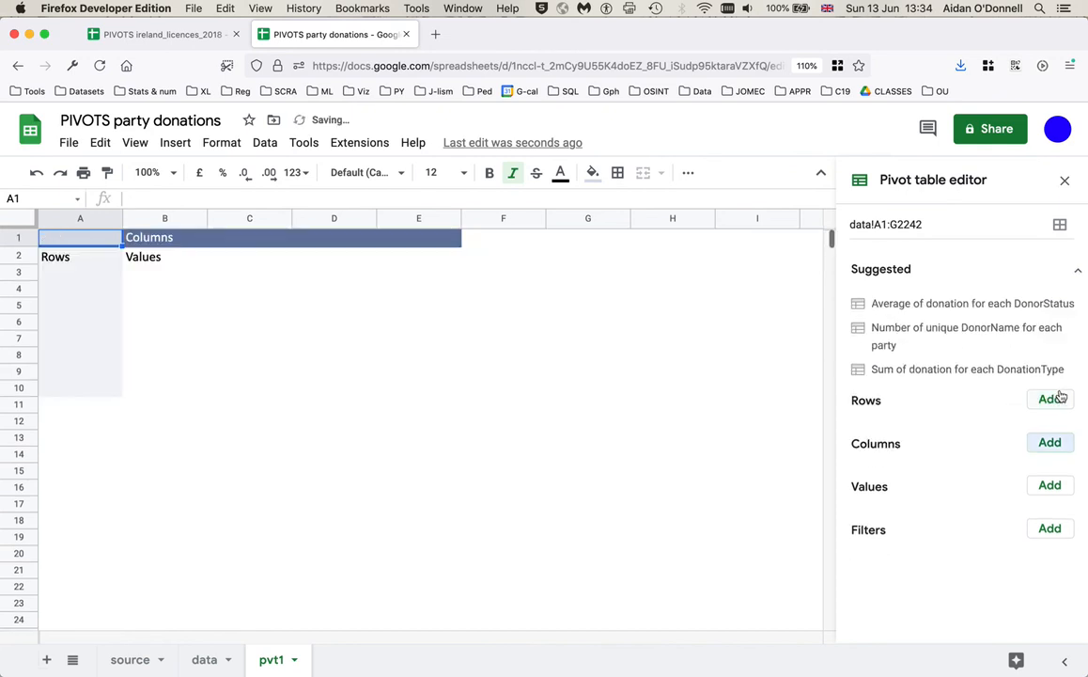
Step: Add party as the row field without totals and widen column A to fit the party names
click(1051, 400)
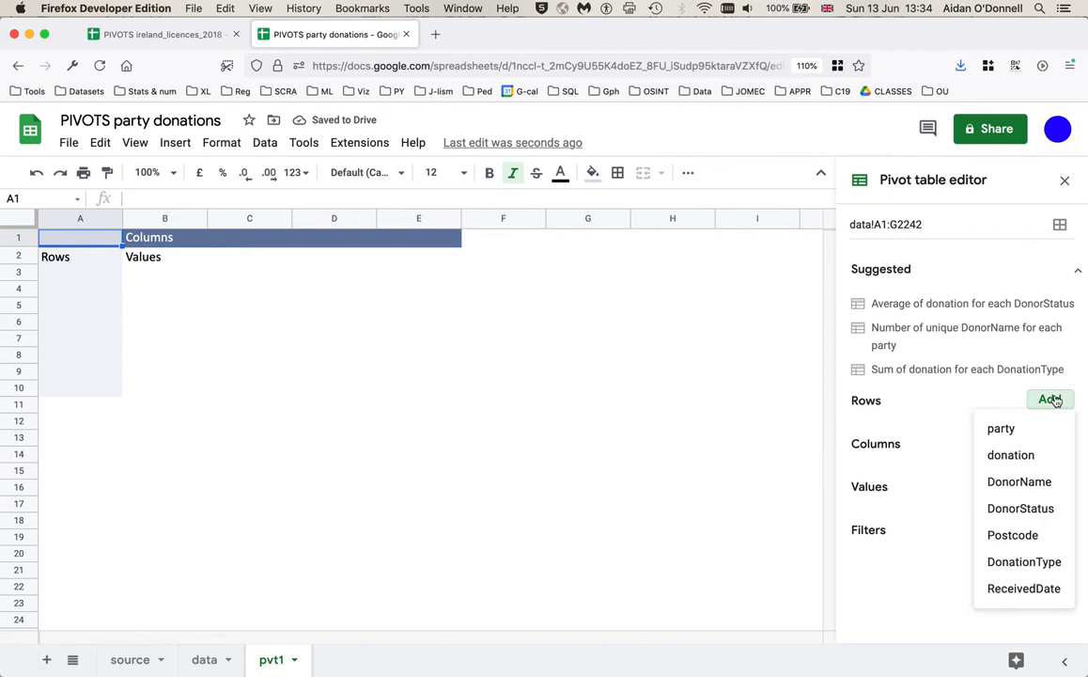
click(1002, 429)
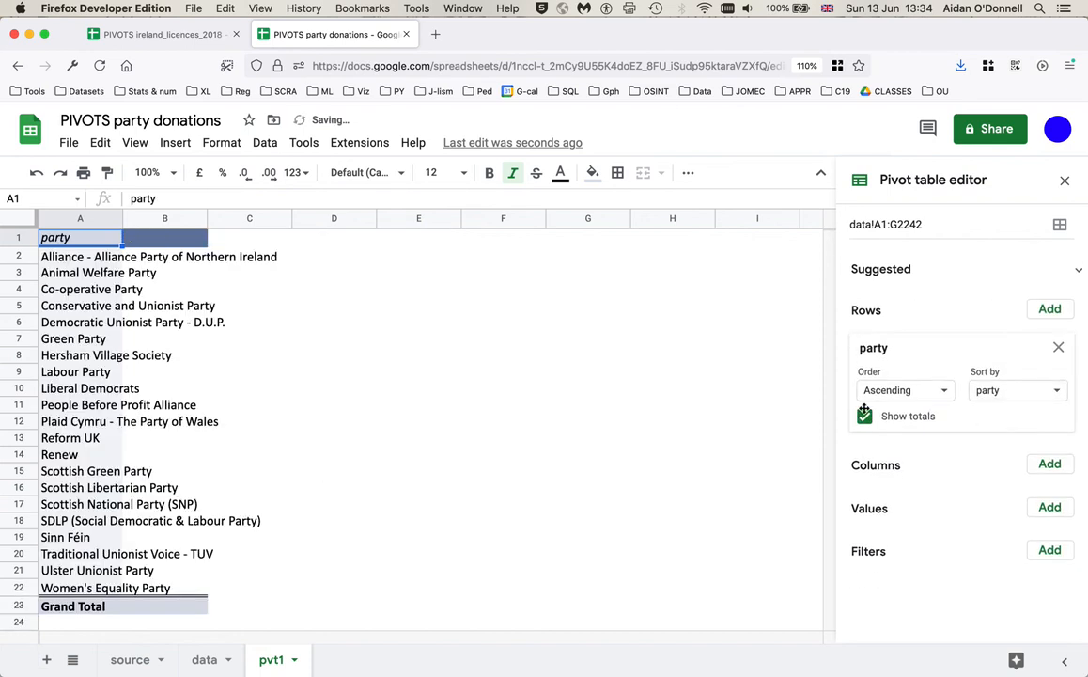
click(865, 416)
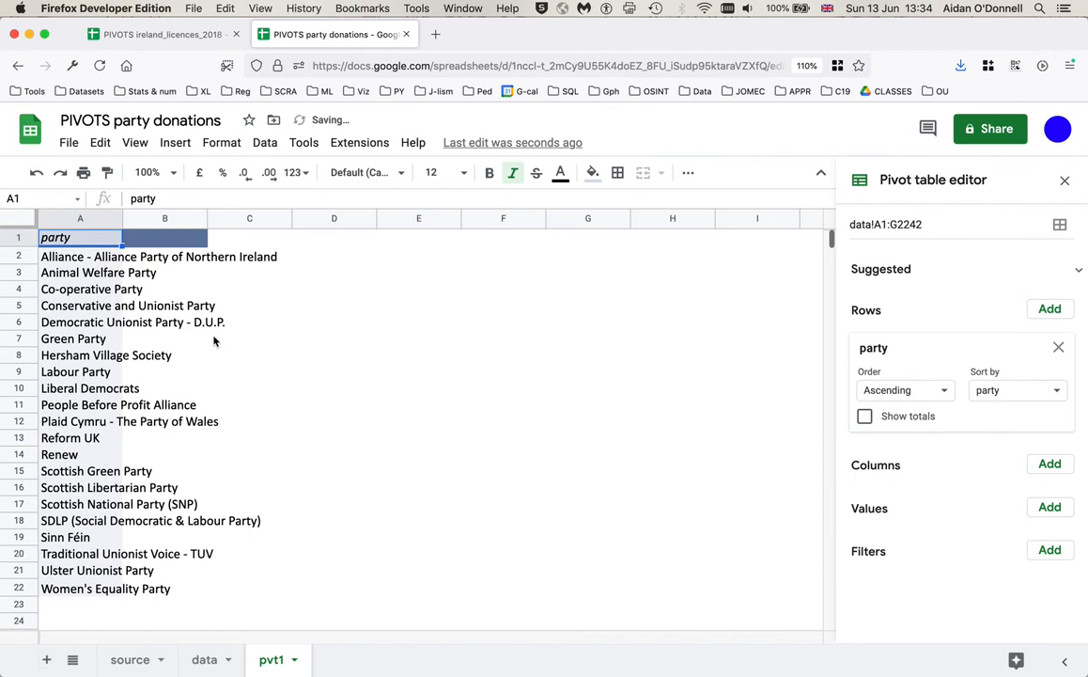
drag(124, 218, 307, 229)
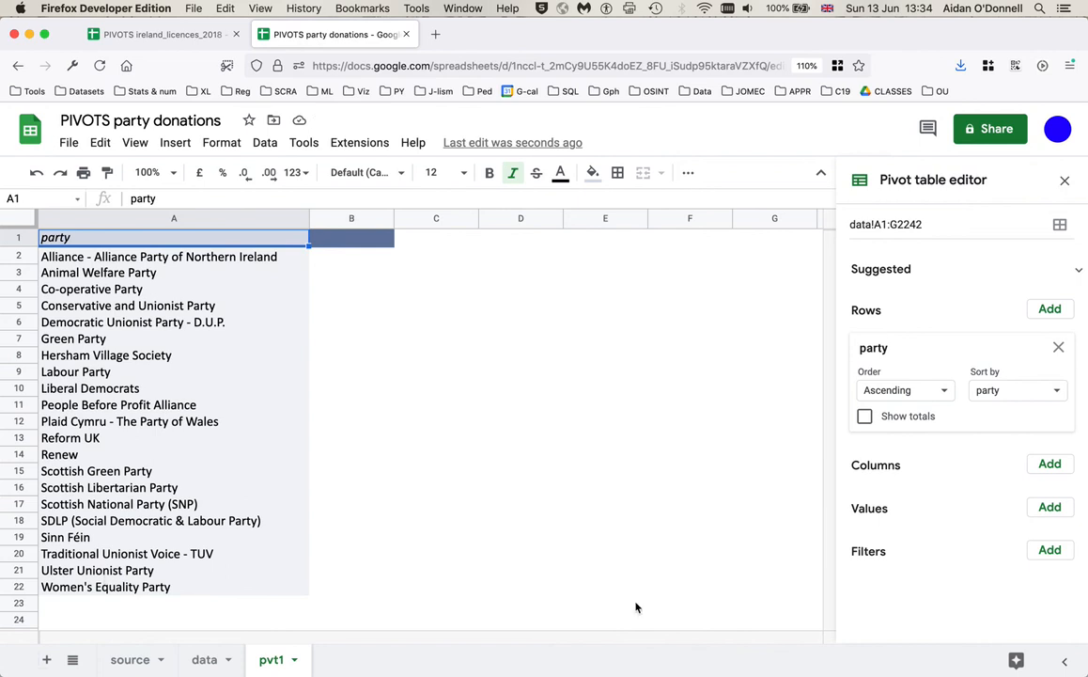
Step: Try Postcode as a value field summarised by COUNTA for each party, and remove it
click(1051, 509)
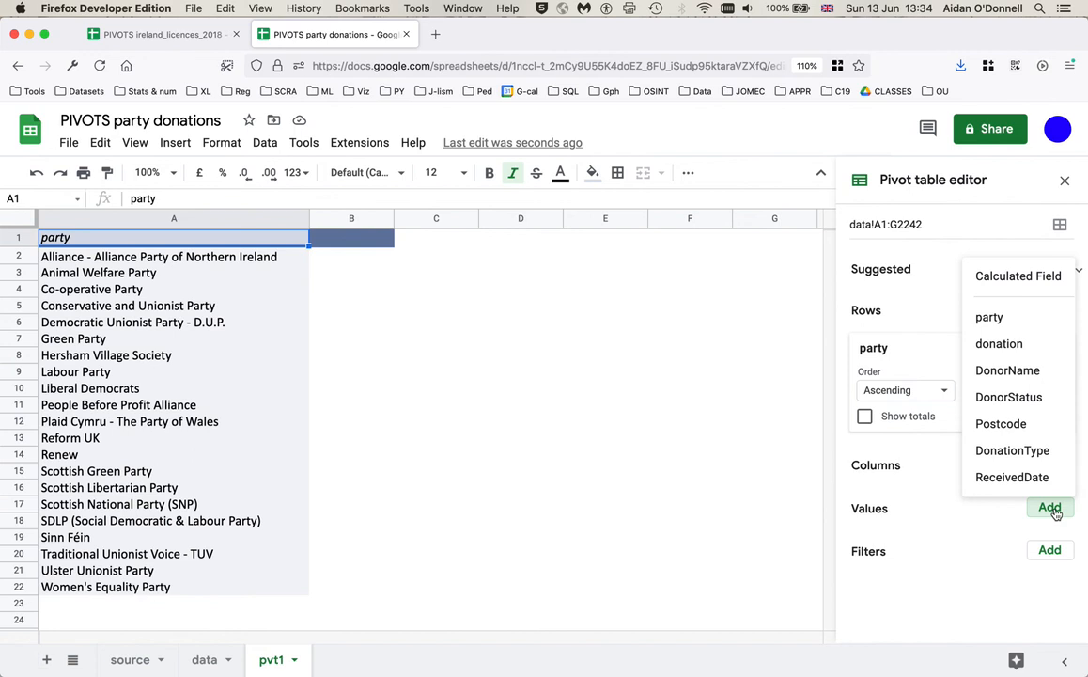
click(994, 427)
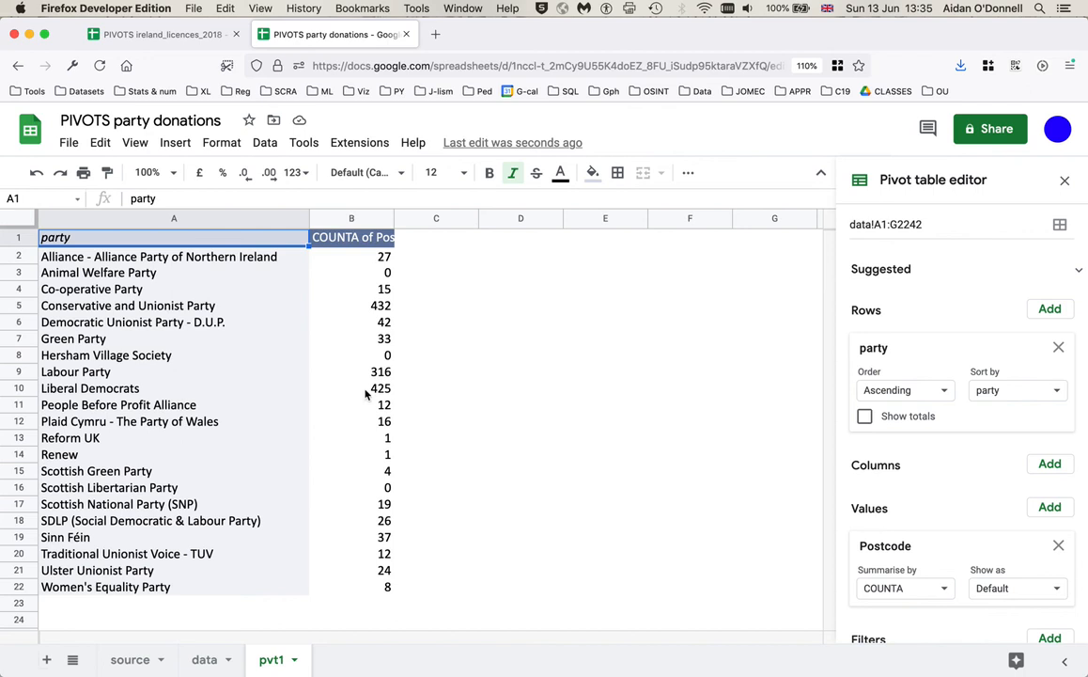
click(1058, 546)
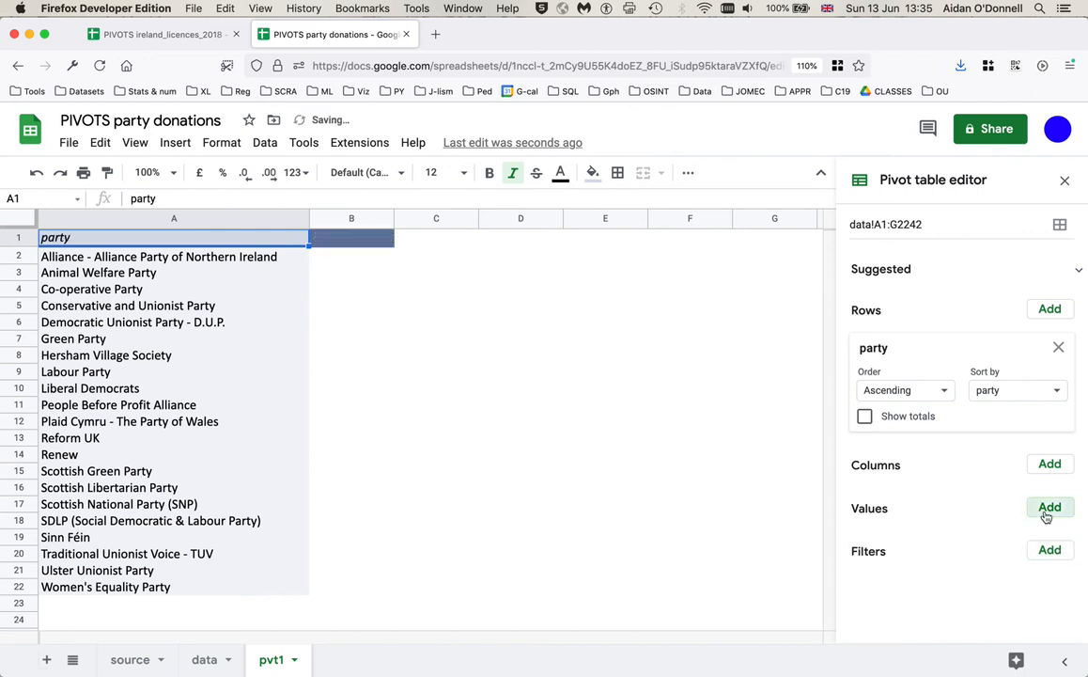
Step: Try DonorStatus as a value field summarised by COUNTA for each party, and remove it
click(1051, 512)
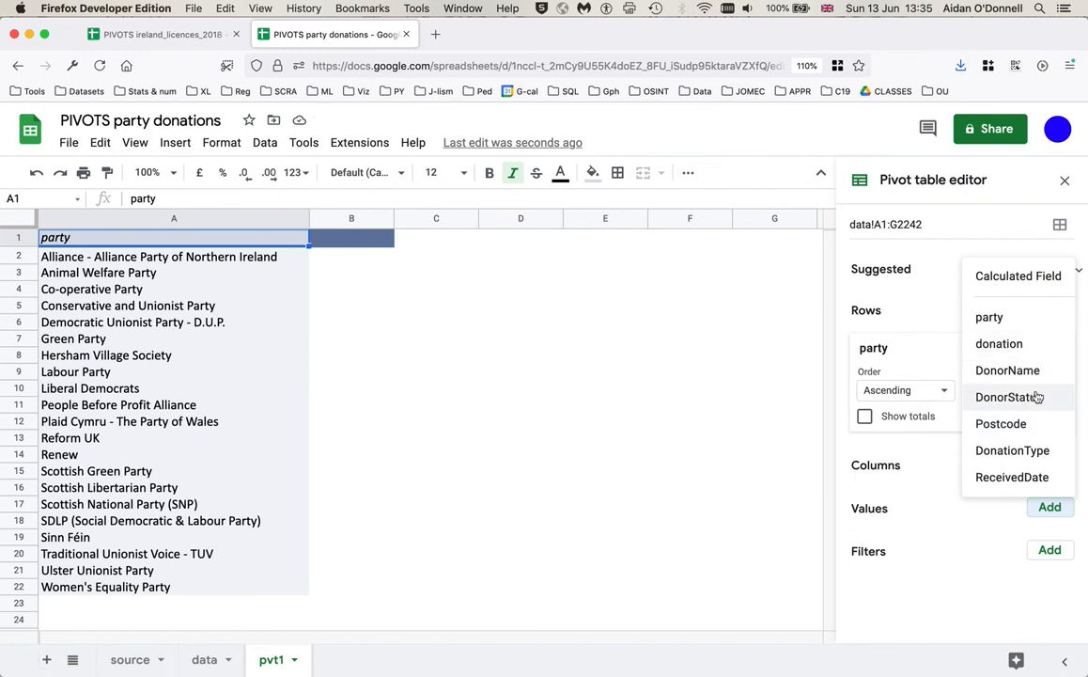
click(1034, 397)
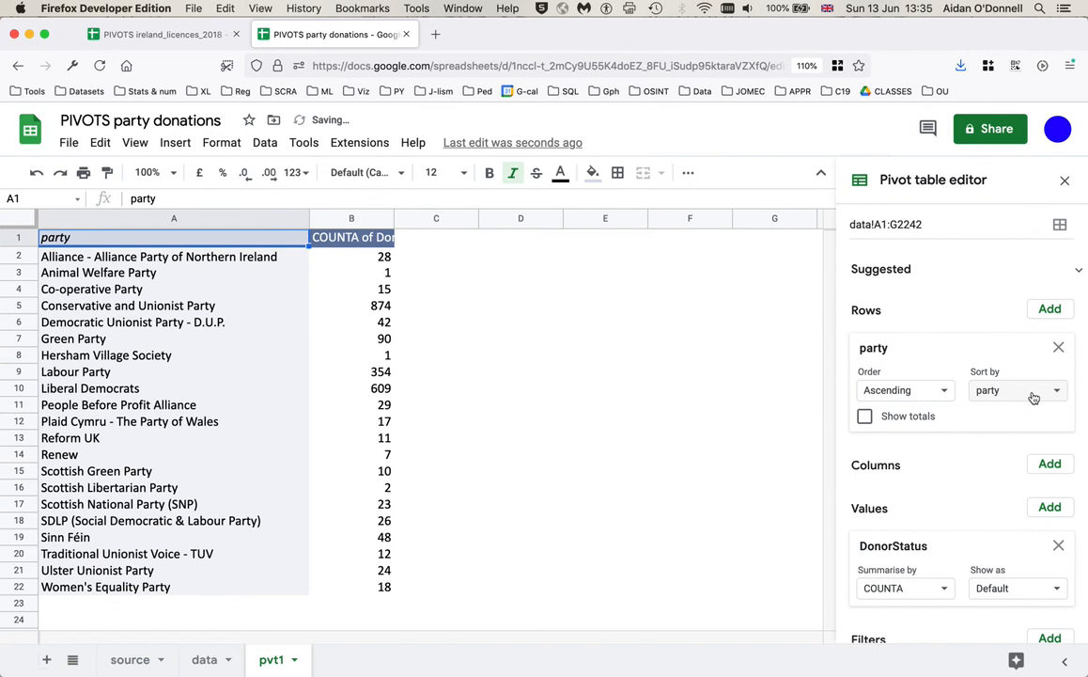
scroll(1003, 512, down, 2)
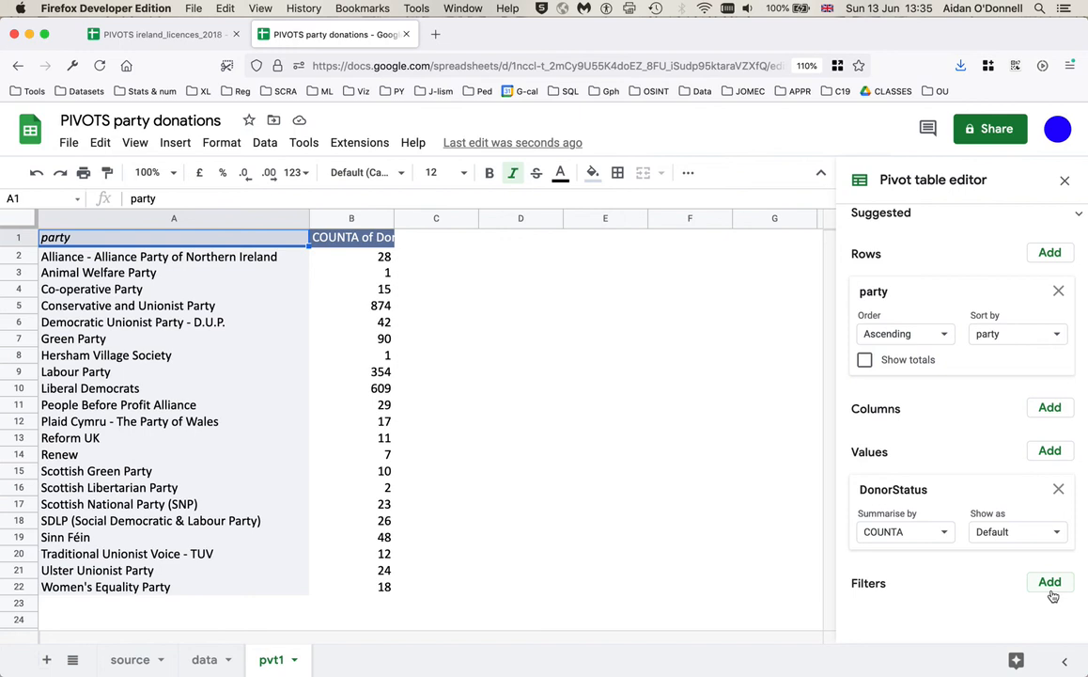
click(1058, 490)
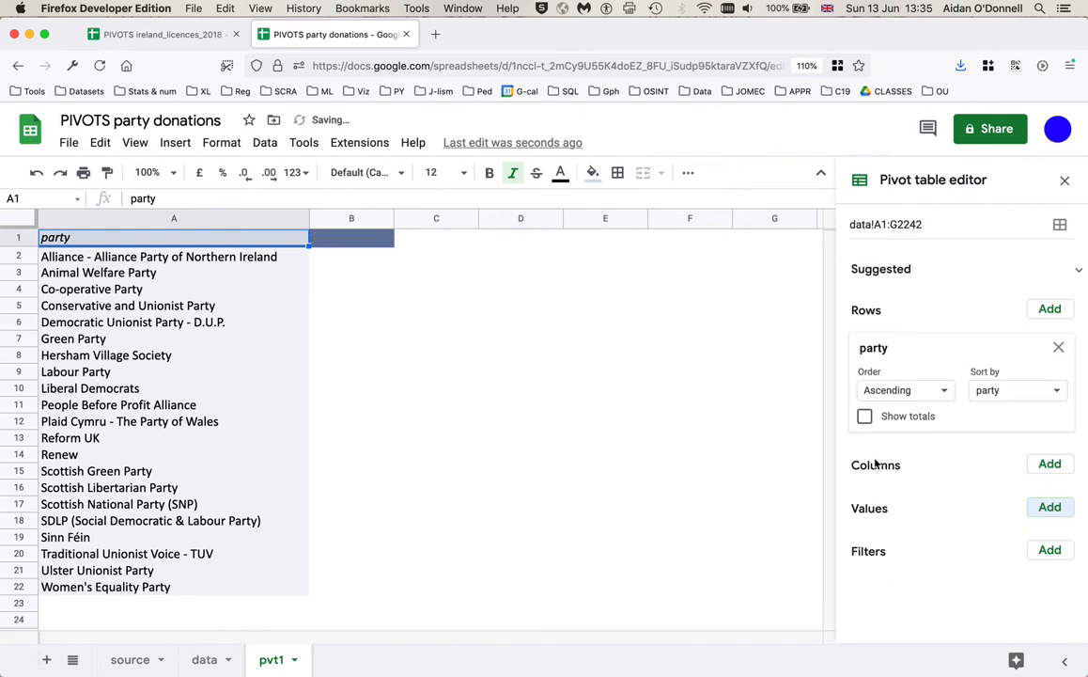
Step: Add donation as a value field summarised by SUM for each party, and widen column B to fit its header
click(1055, 507)
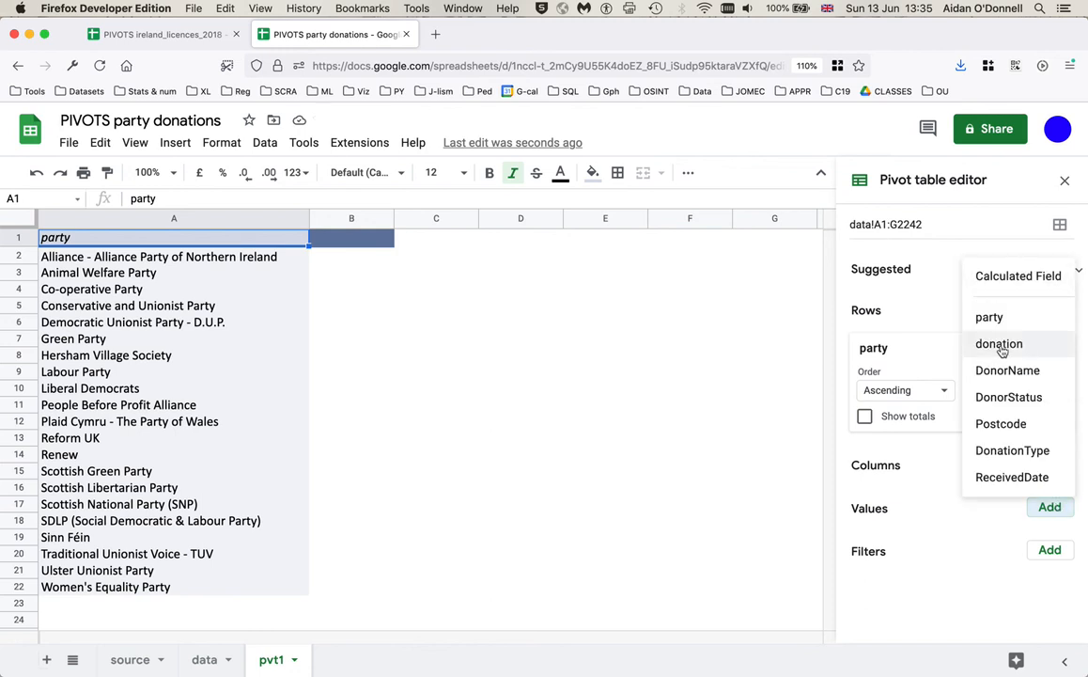
click(1000, 345)
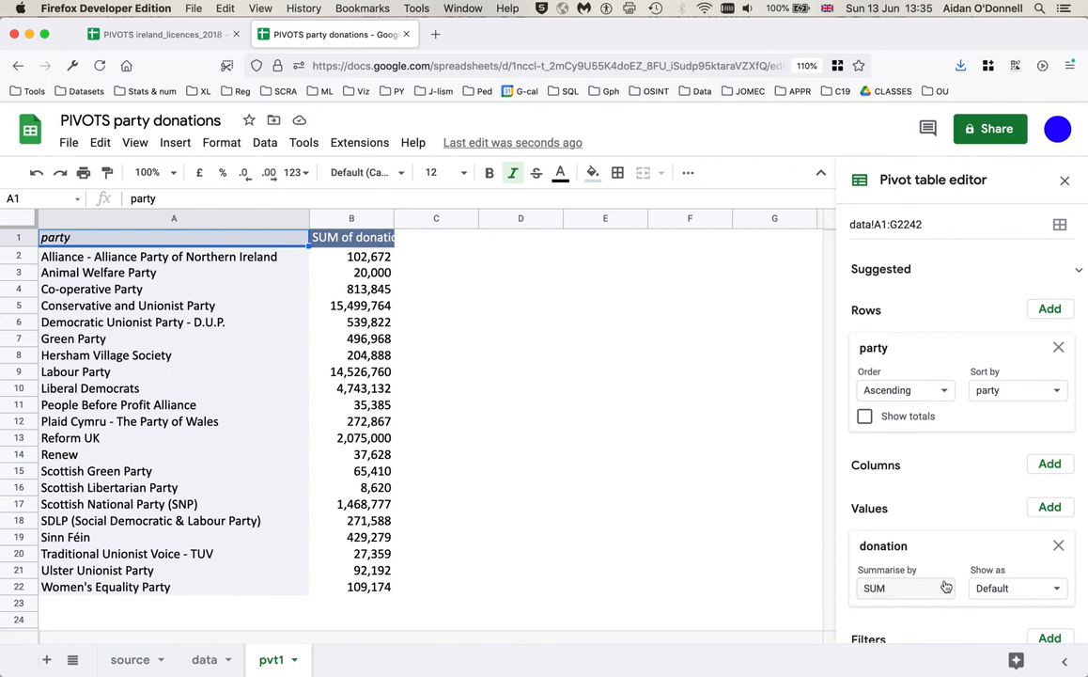
double_click(393, 218)
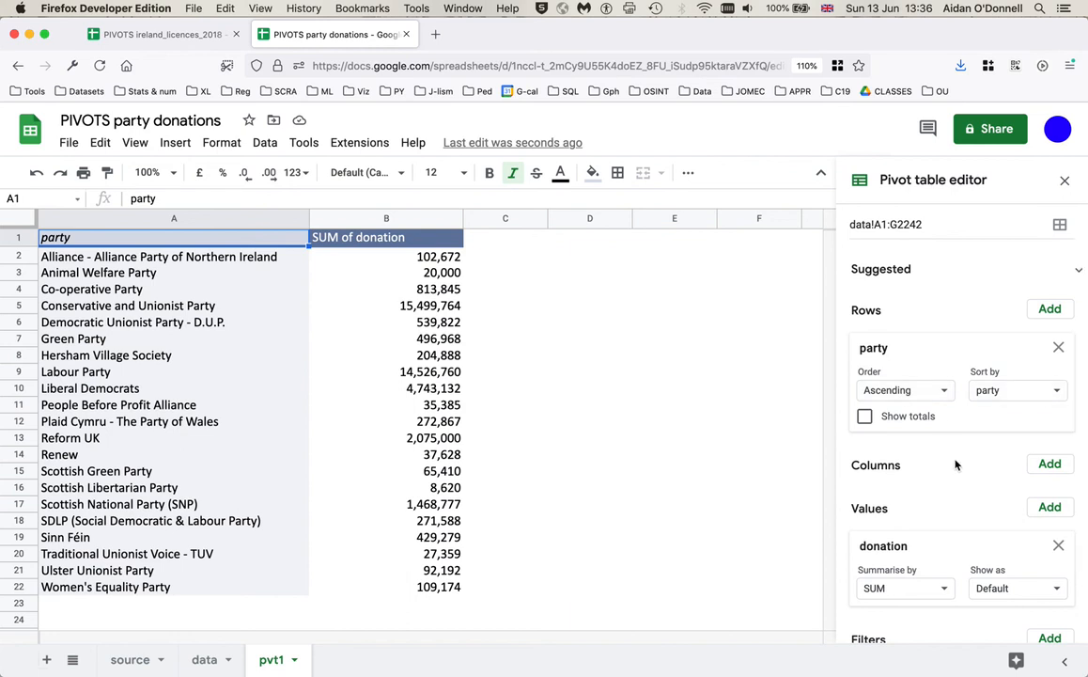
Step: Try summarising the donation values by COUNTUNIQUE for each party and select the Co-operative Party's result
click(946, 590)
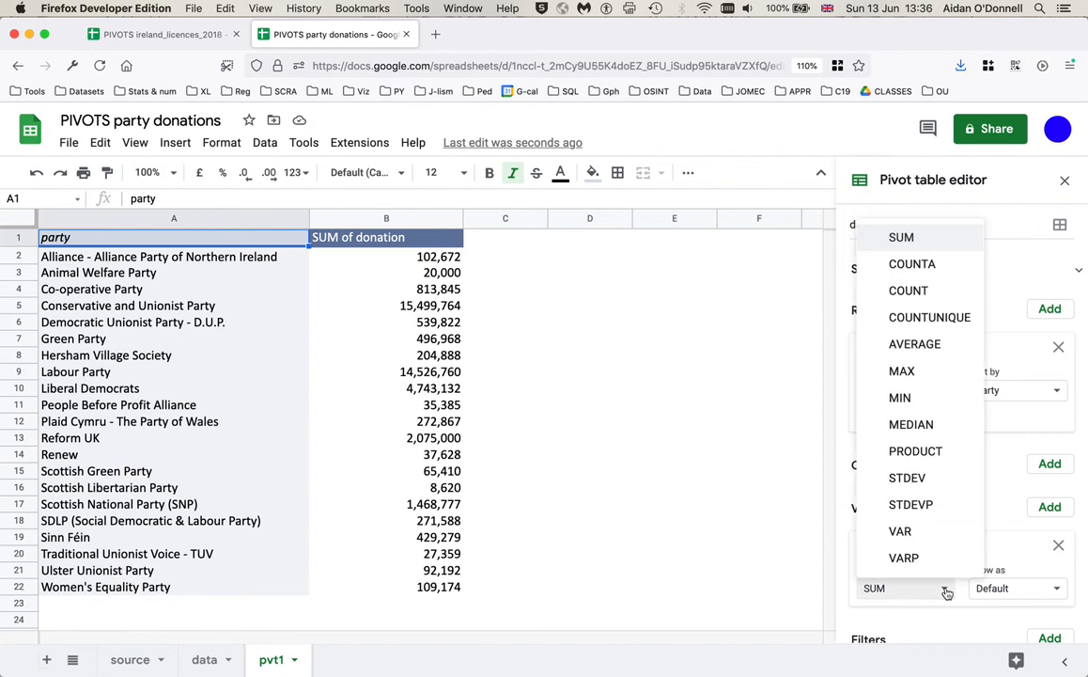
click(931, 318)
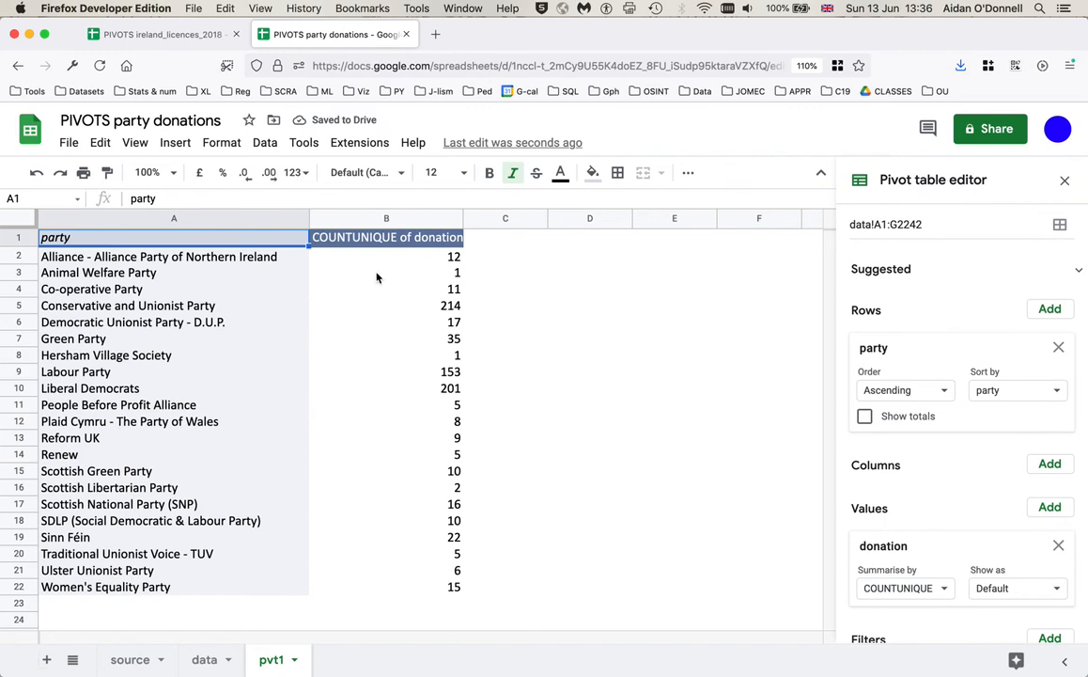
click(414, 291)
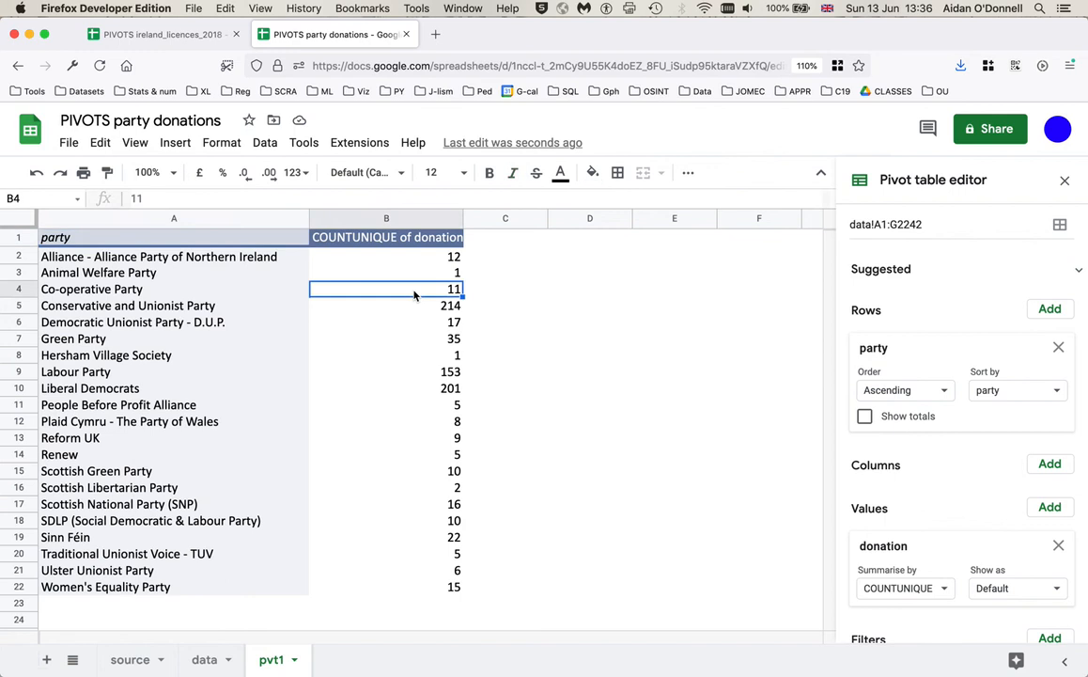
Step: Summarise the donation values by AVERAGE and examine the figures of individual parties, including Conservative, Labour and Liberal Democrats
click(943, 588)
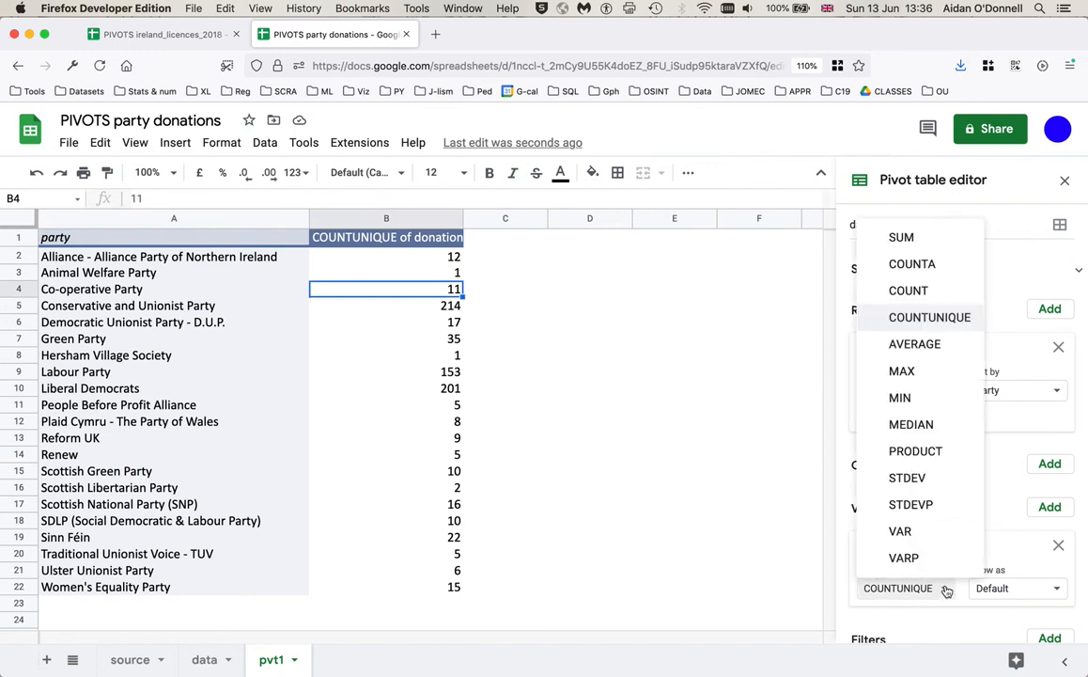
click(915, 345)
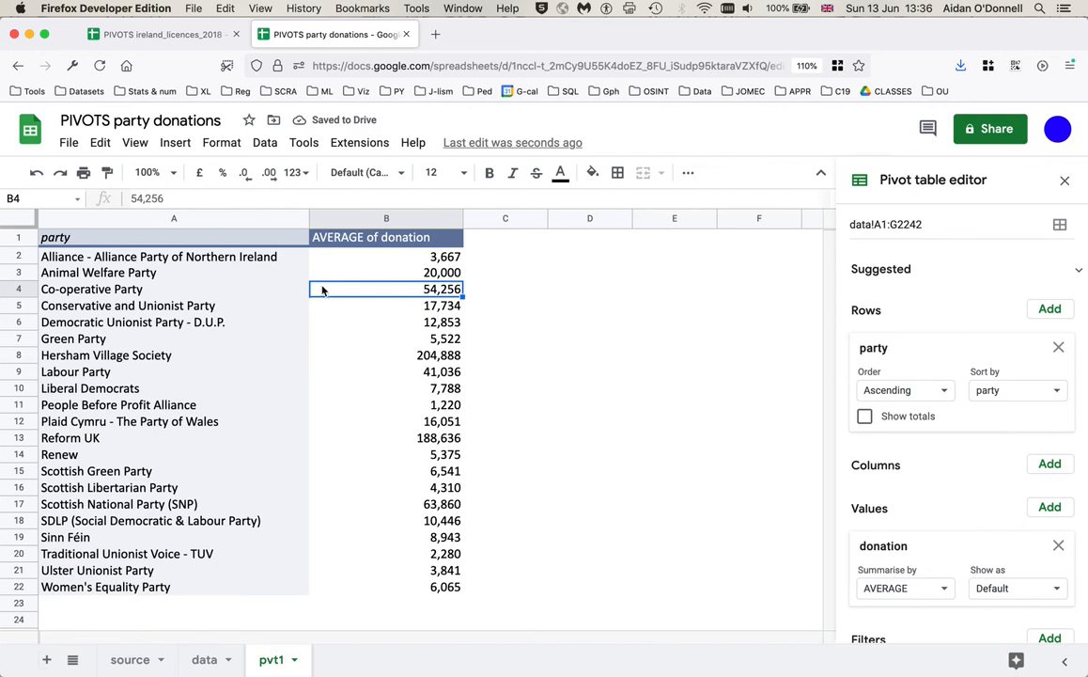
click(424, 272)
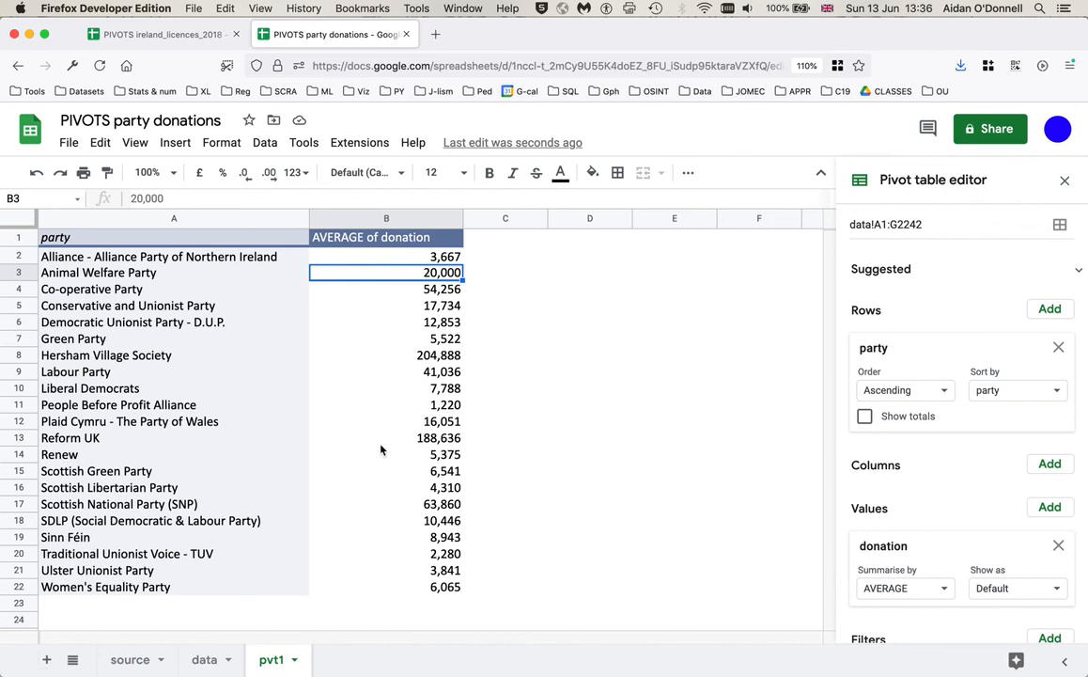
click(417, 458)
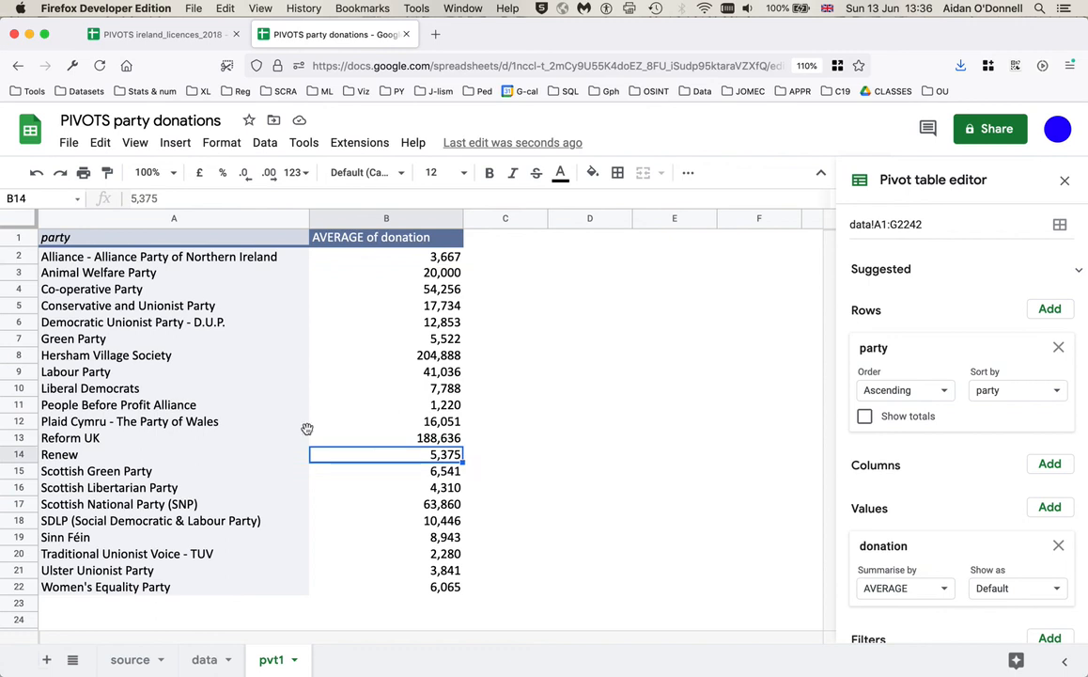
click(374, 309)
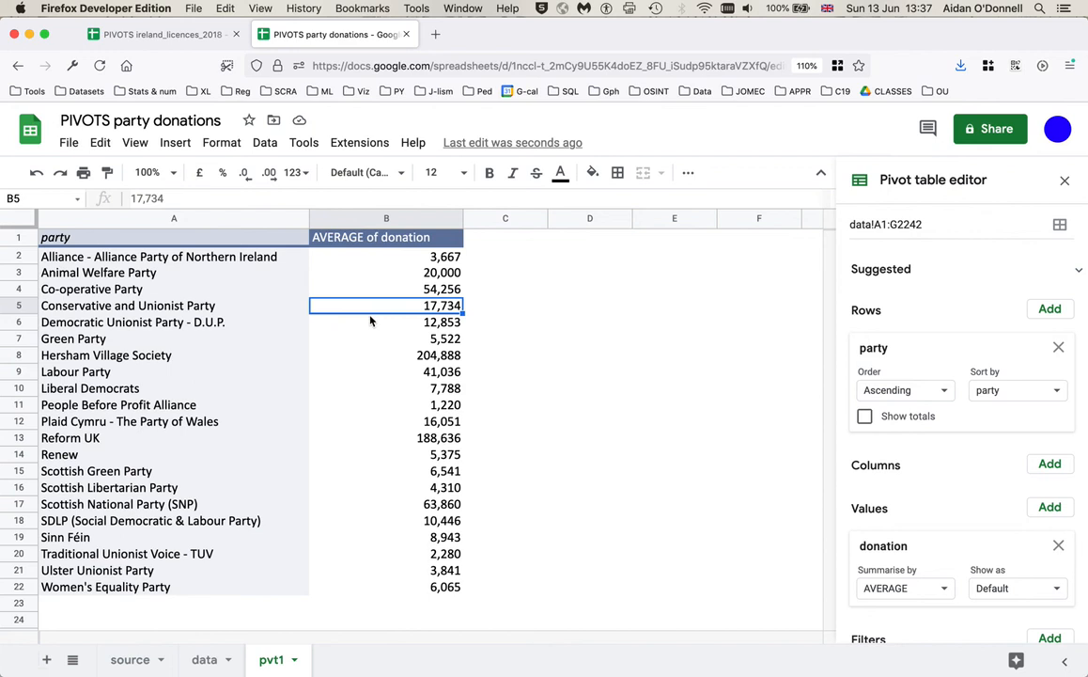
click(420, 375)
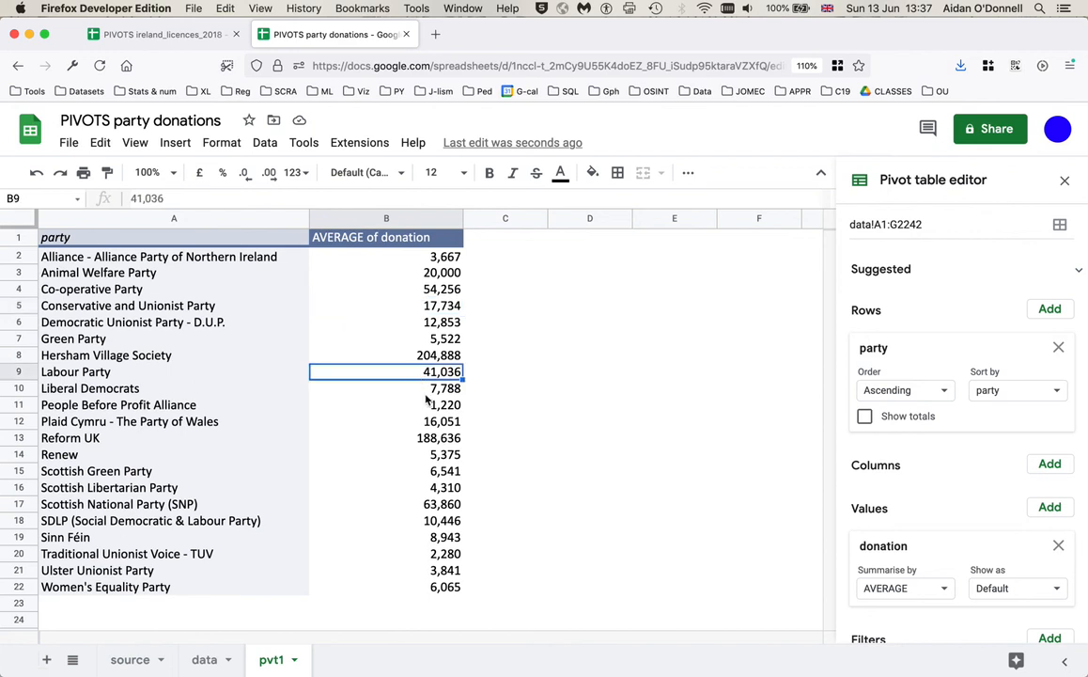
click(426, 393)
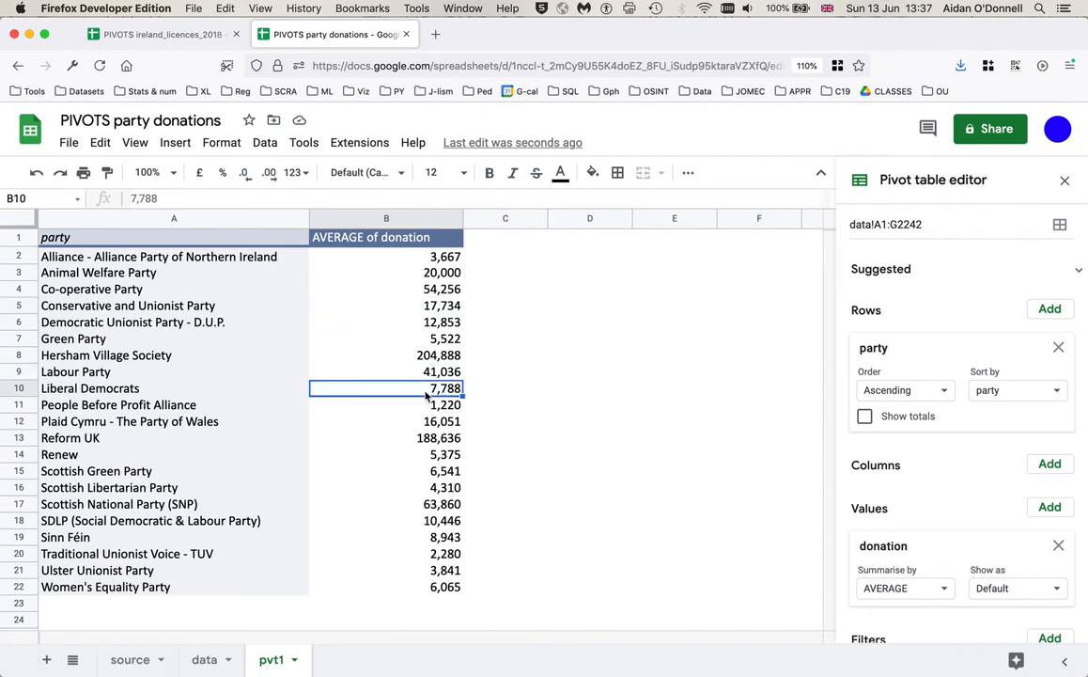
Step: Try summarising the donation values by MAX, check the Labour Party's figure, and set the summary back to SUM
click(944, 590)
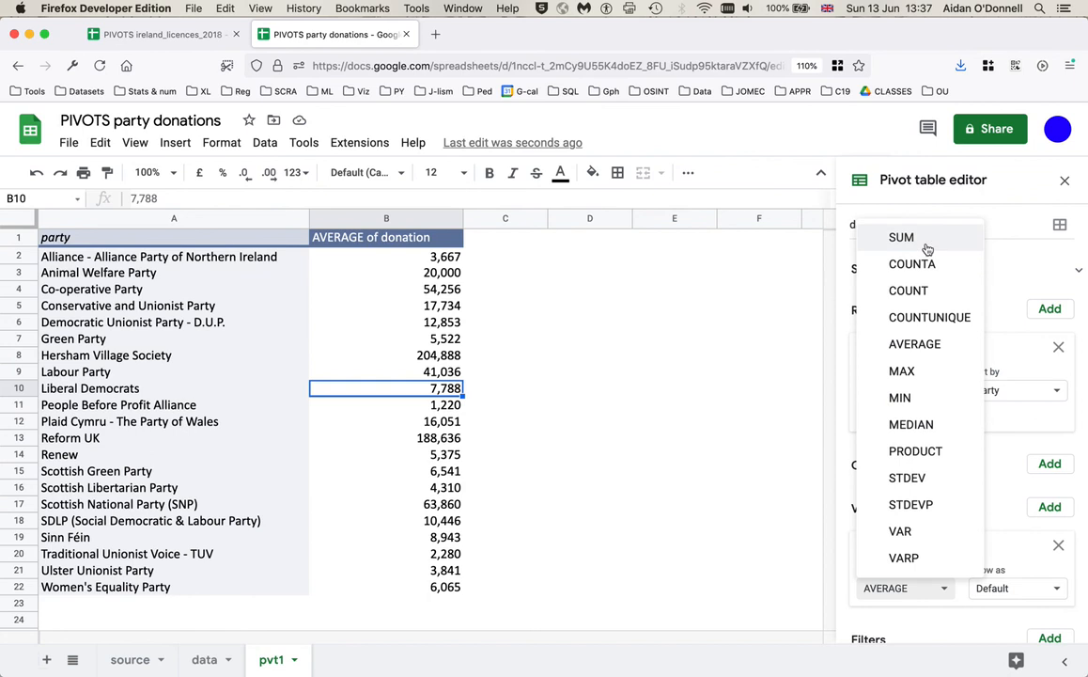
click(947, 372)
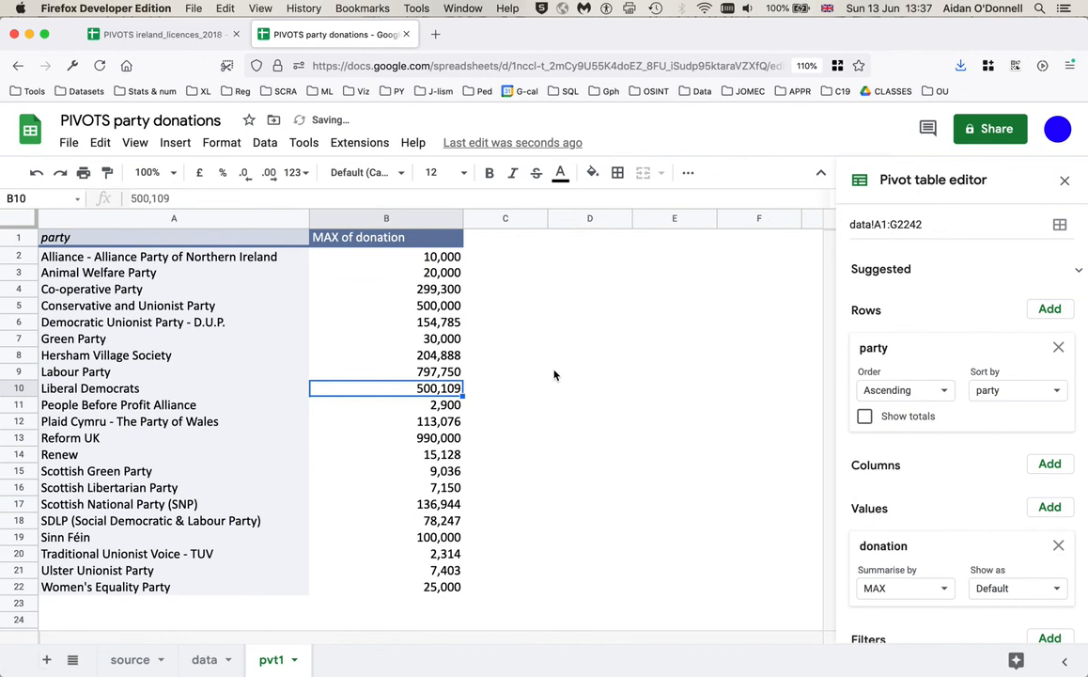
click(383, 376)
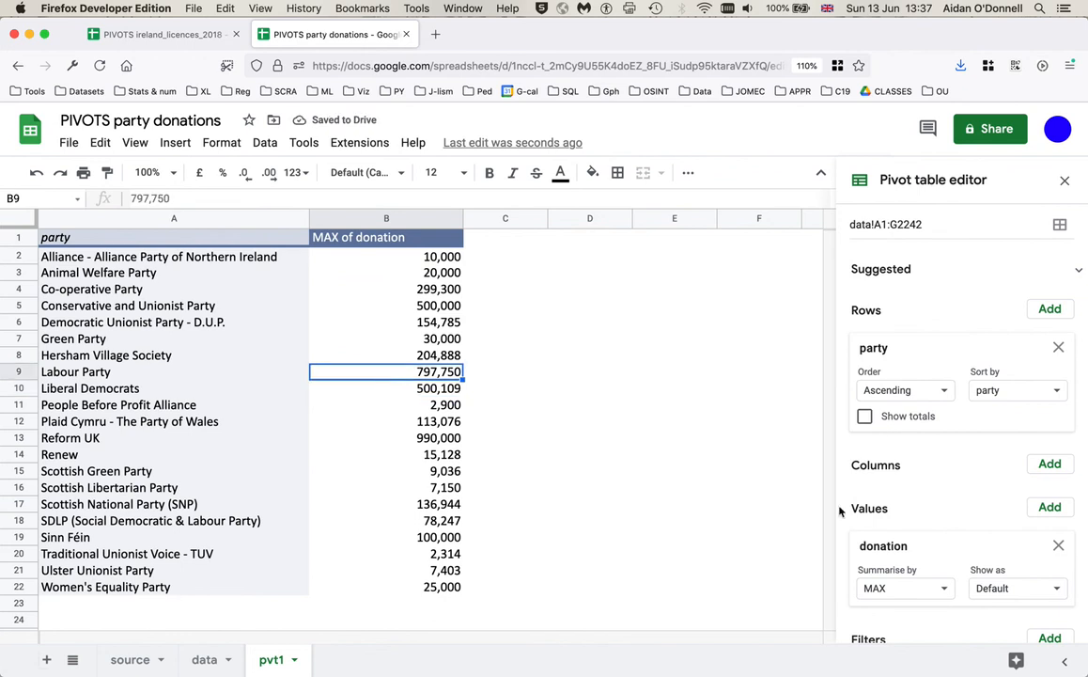
click(942, 589)
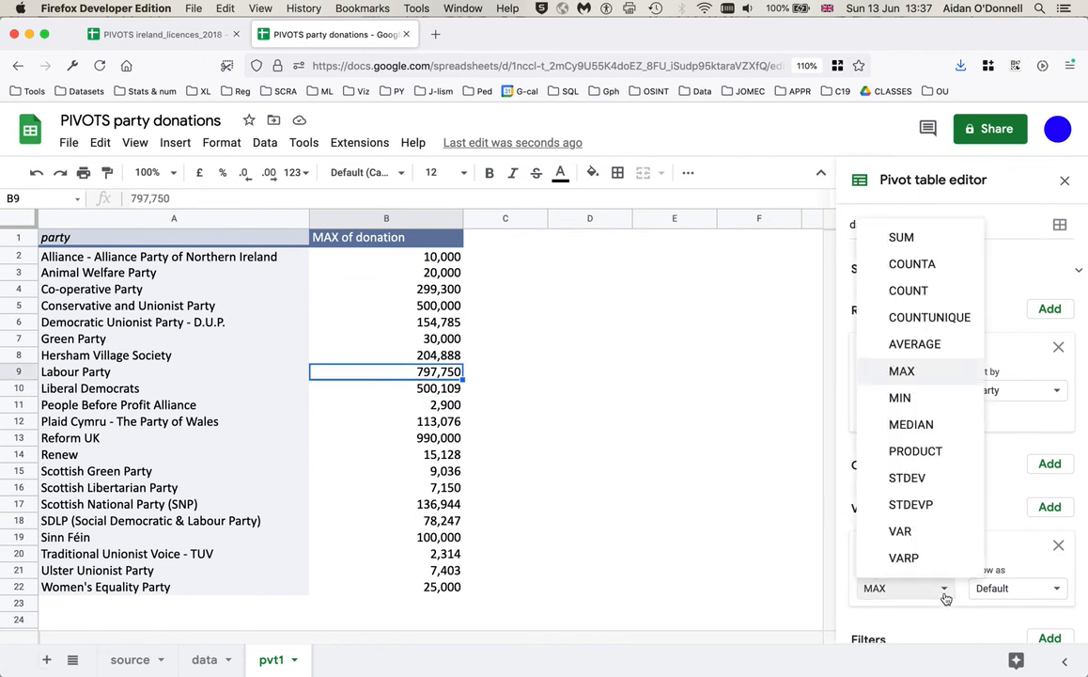
click(900, 237)
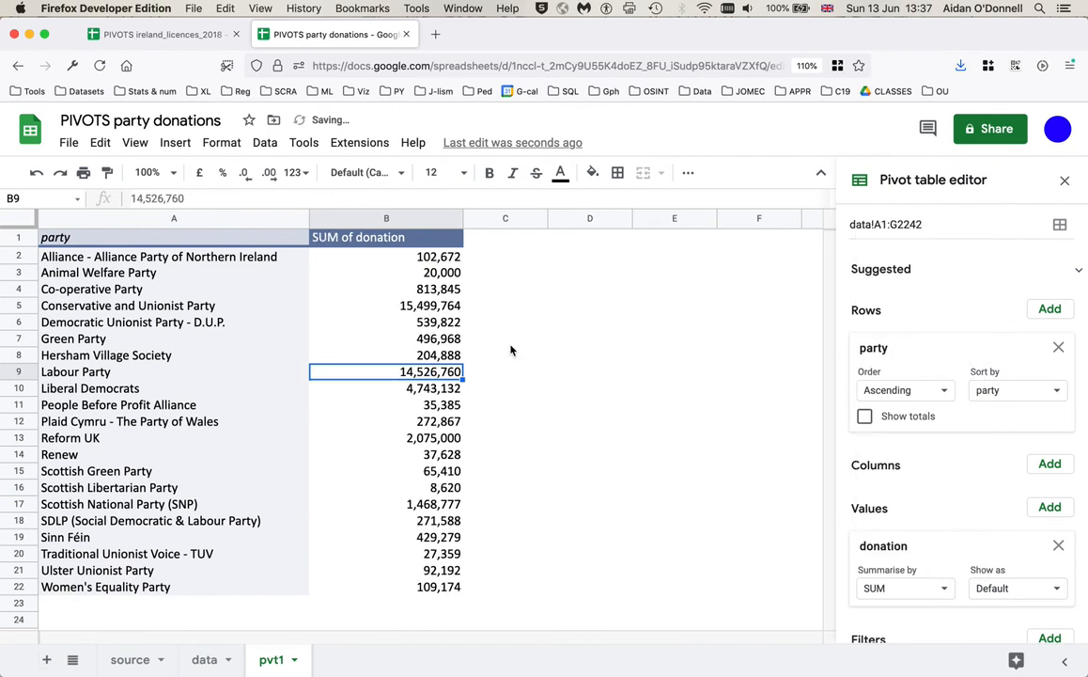